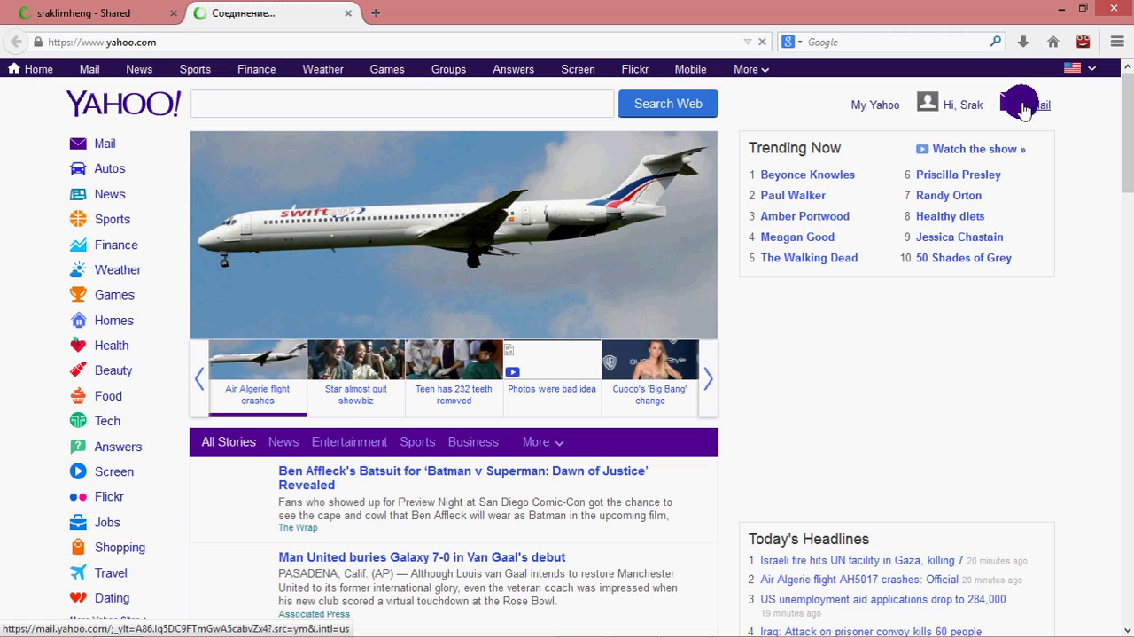
Open the Yahoo Mail inbox from the Yahoo home page.
click(1016, 114)
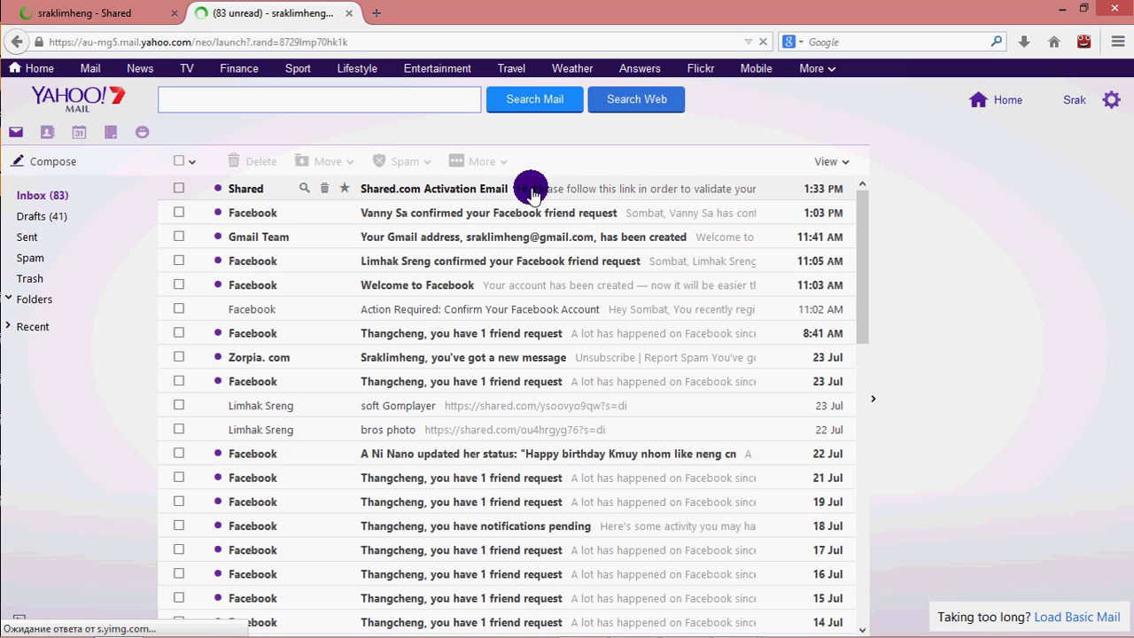
Open the Shared.com Activation Email to view its validation link.
click(454, 193)
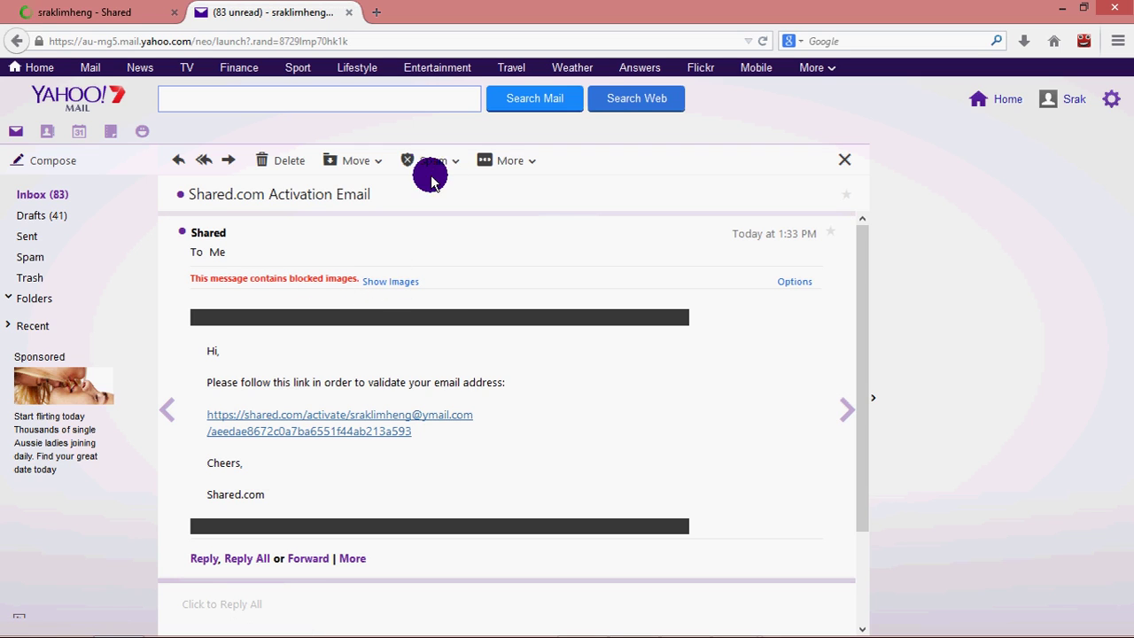
drag(308, 190, 324, 231)
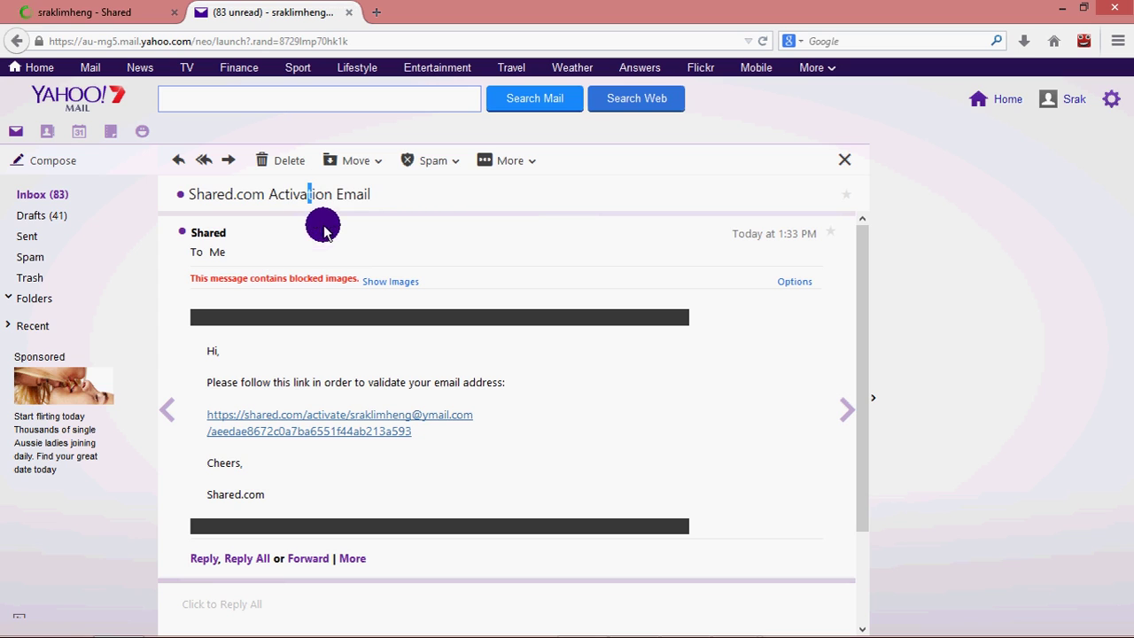
click(275, 276)
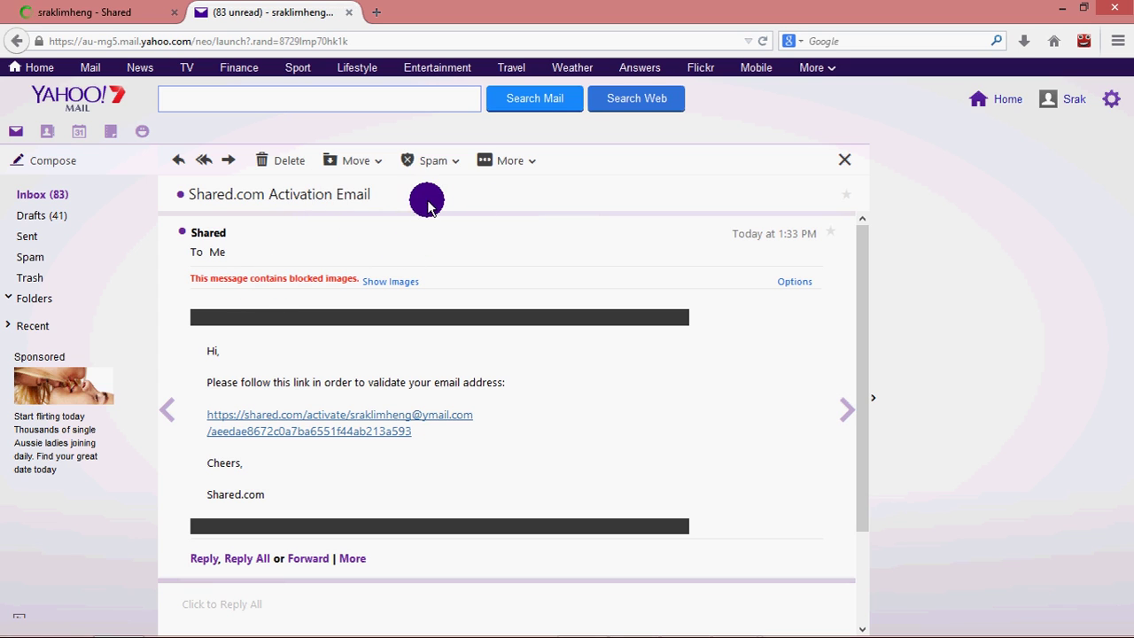
Close Yahoo Mail and choose Upload Files from Shared.com's + menu.
click(352, 14)
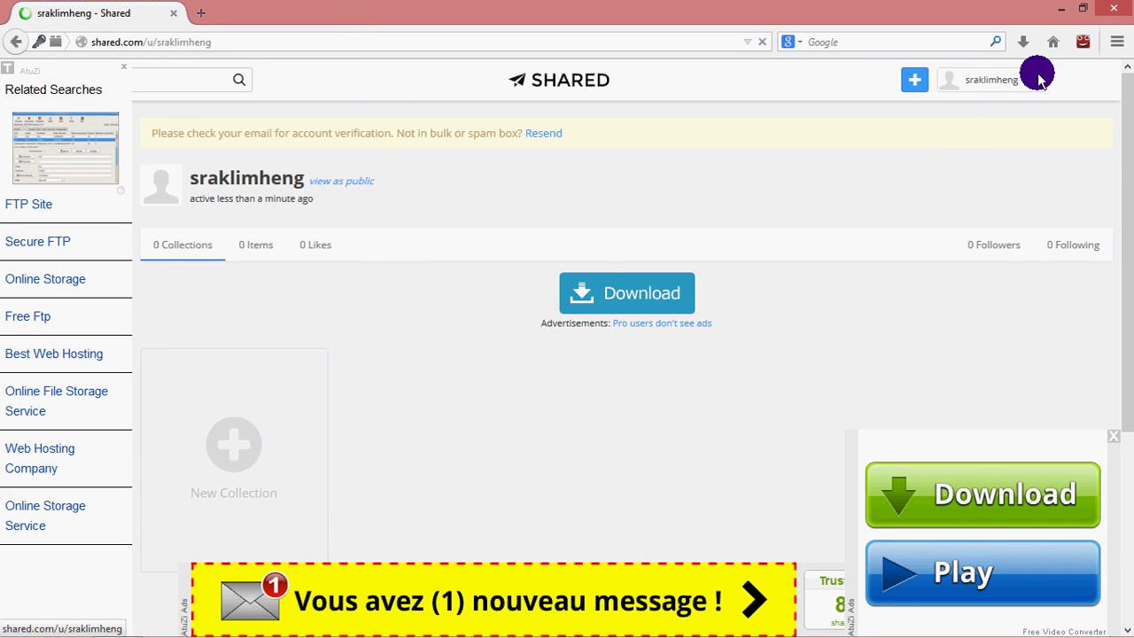
click(913, 88)
click(864, 134)
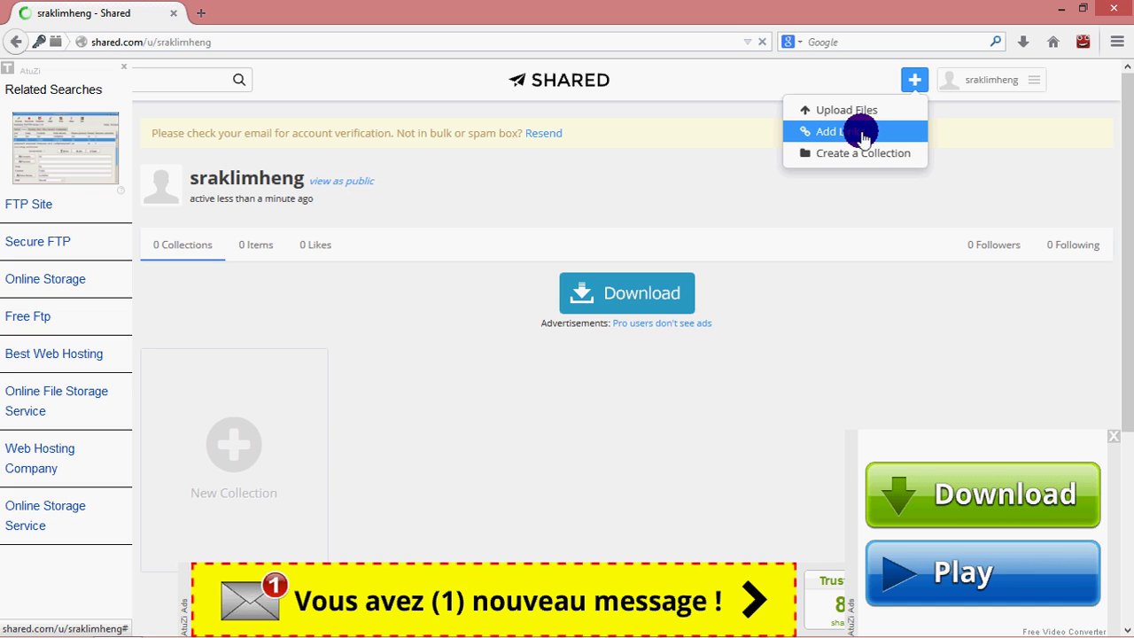
click(866, 111)
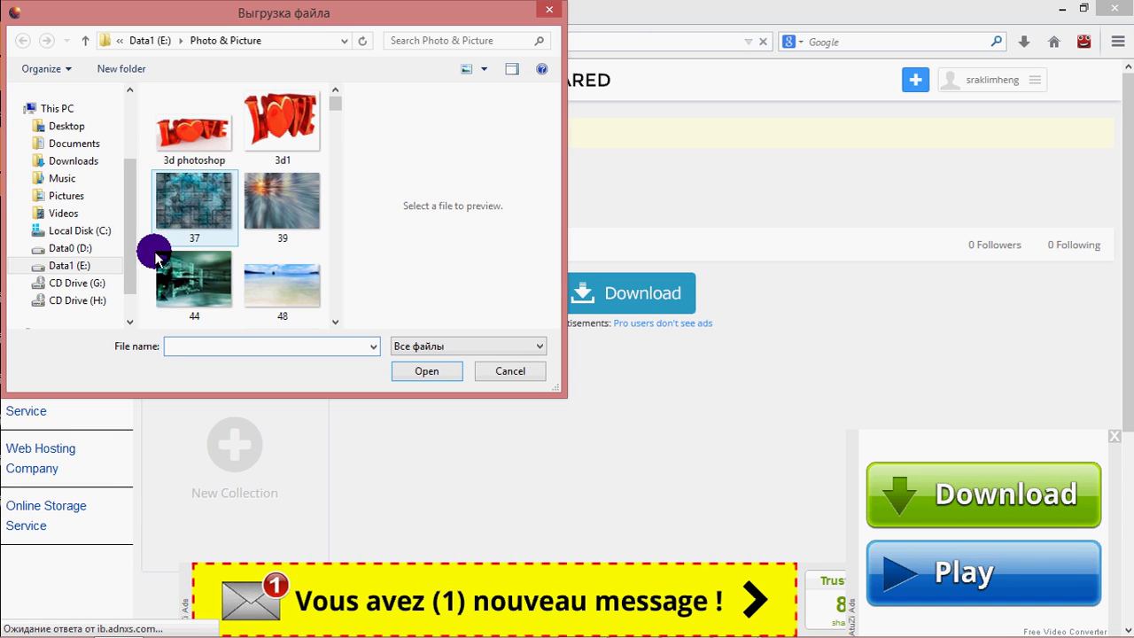
Pick the Block wifi archive on Data0 (D:) as the file to upload.
click(93, 248)
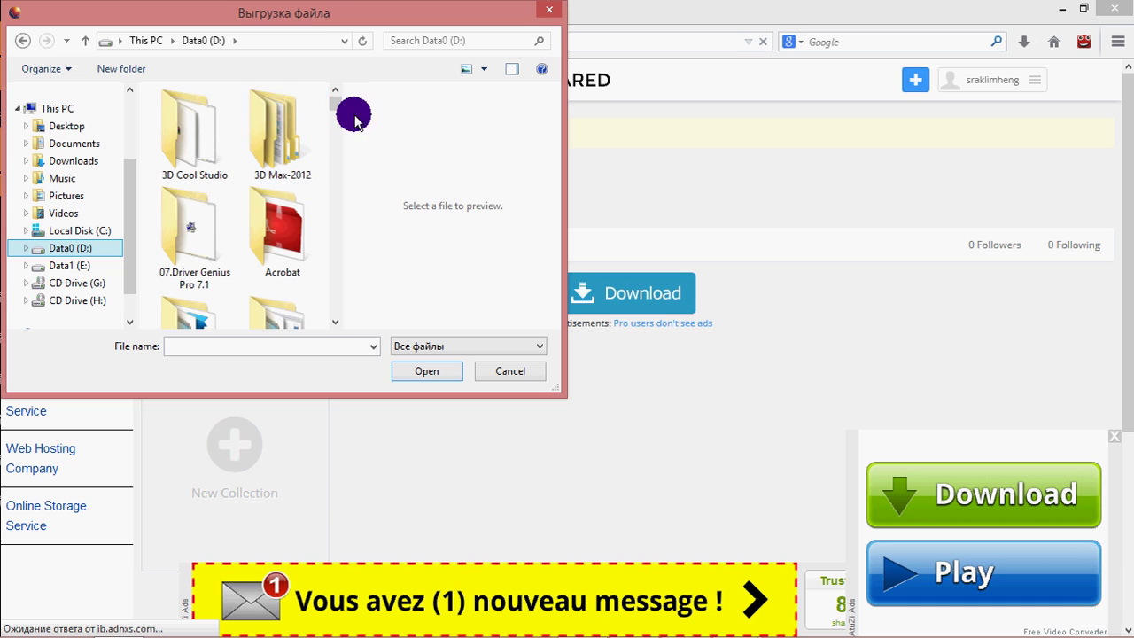
scroll(335, 115, down, 3)
scroll(334, 147, down, 10)
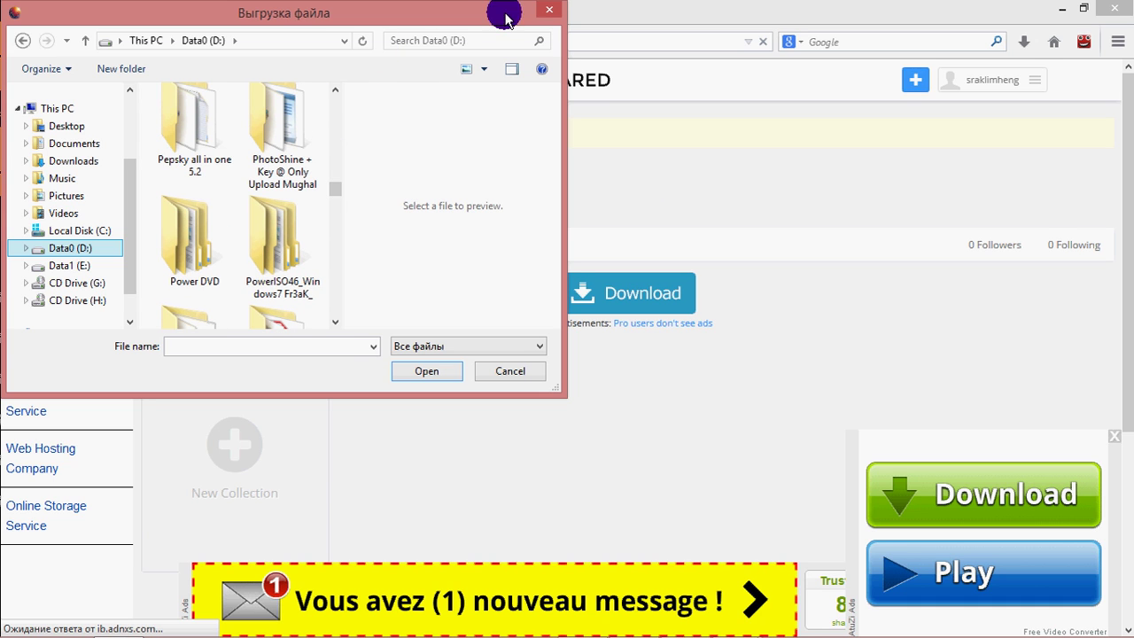
scroll(335, 204, down, 3)
scroll(335, 206, down, 5)
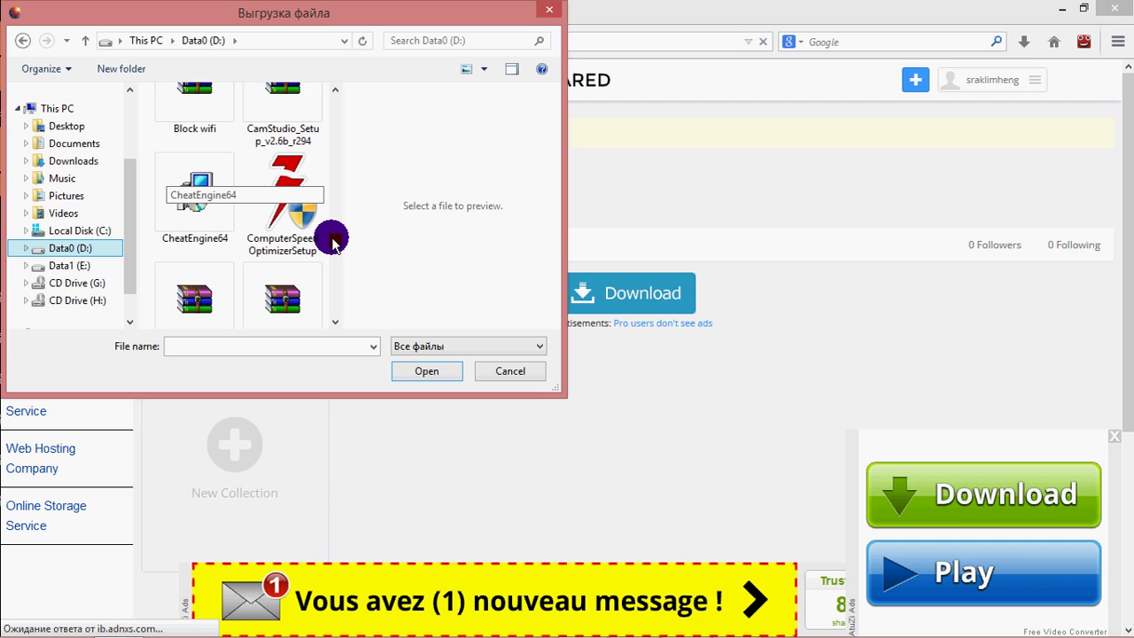
scroll(335, 235, up, 4)
scroll(337, 232, down, 1)
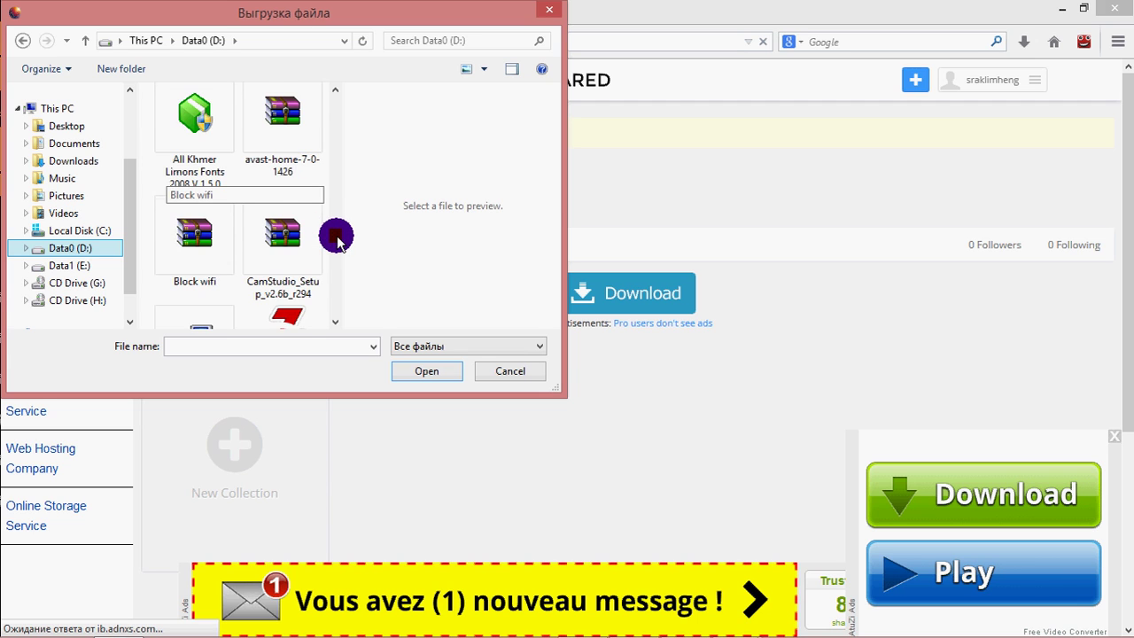
scroll(337, 237, down, 2)
click(197, 140)
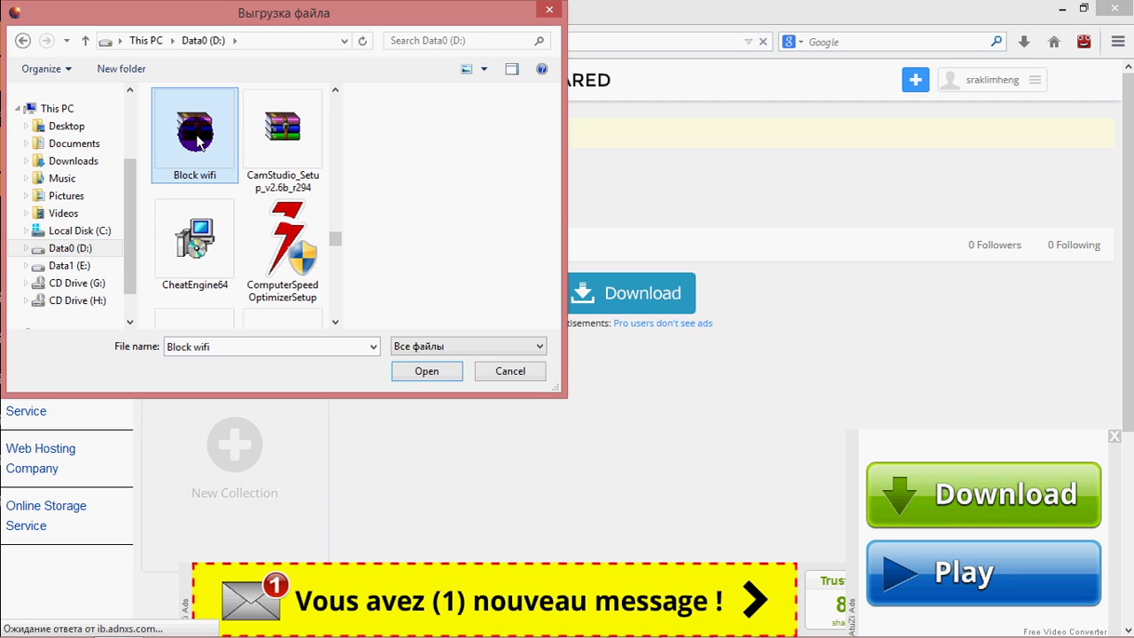
click(405, 371)
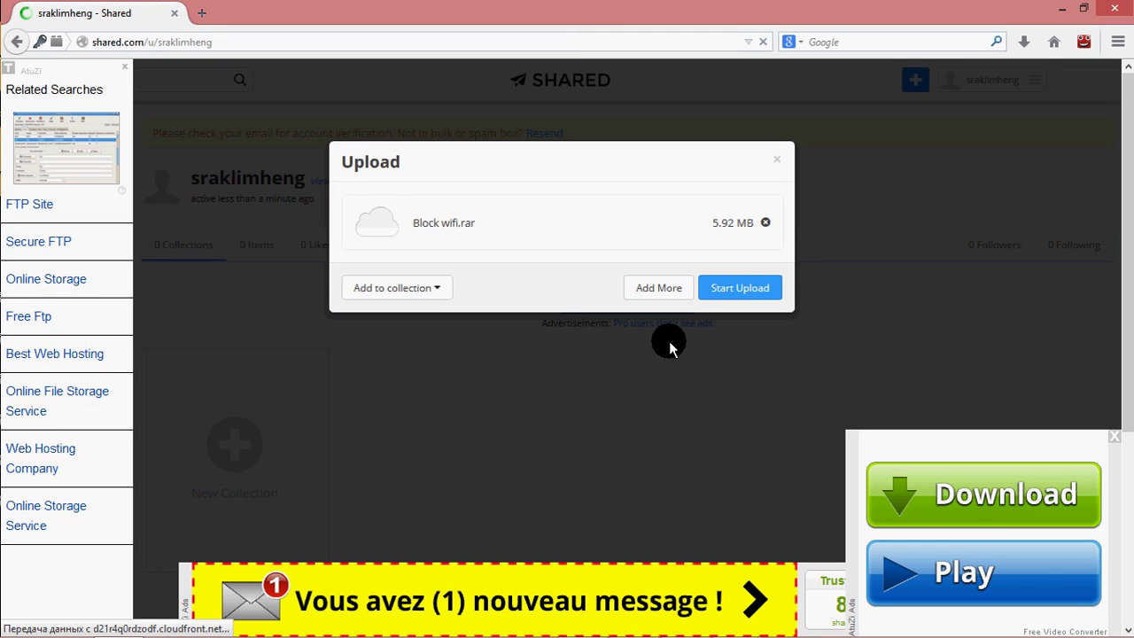
Start the Block wifi.rar upload, then cancel it when it stalls at 0%.
click(728, 302)
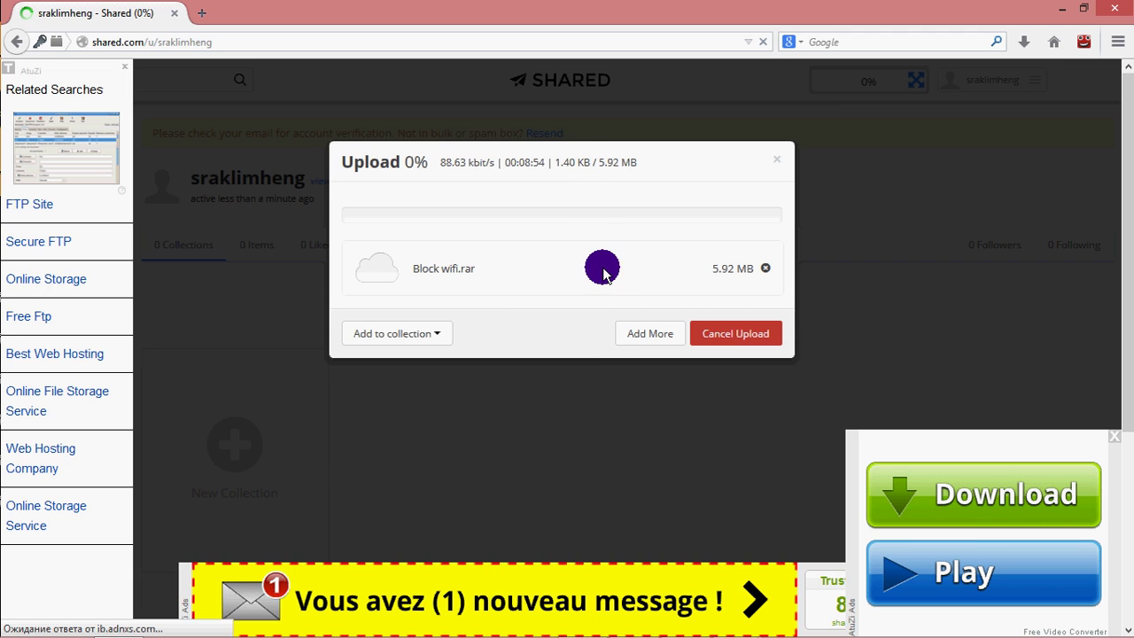
scroll(585, 386, down, 3)
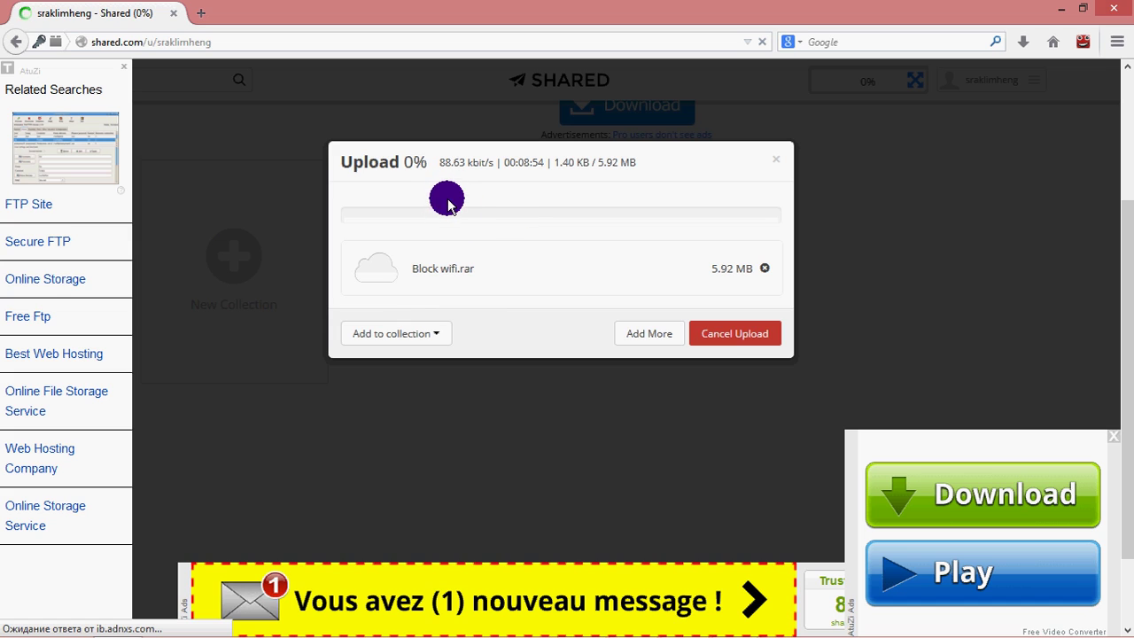
click(731, 333)
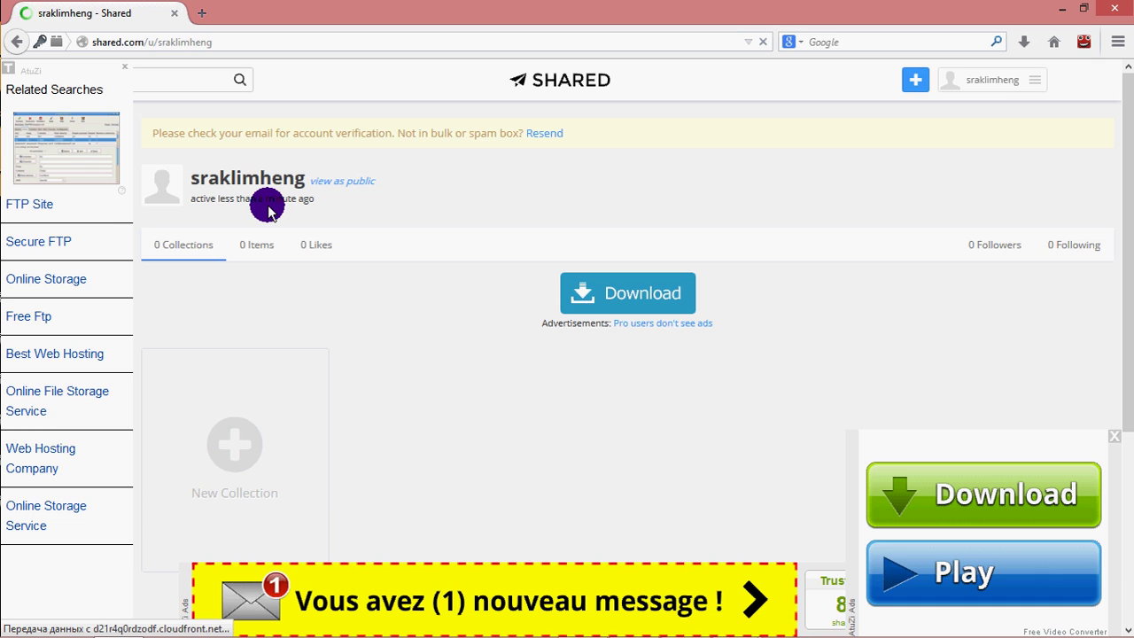
Reopen Upload Files and choose the Block wifi archive from Data0 (D:).
click(919, 80)
click(833, 109)
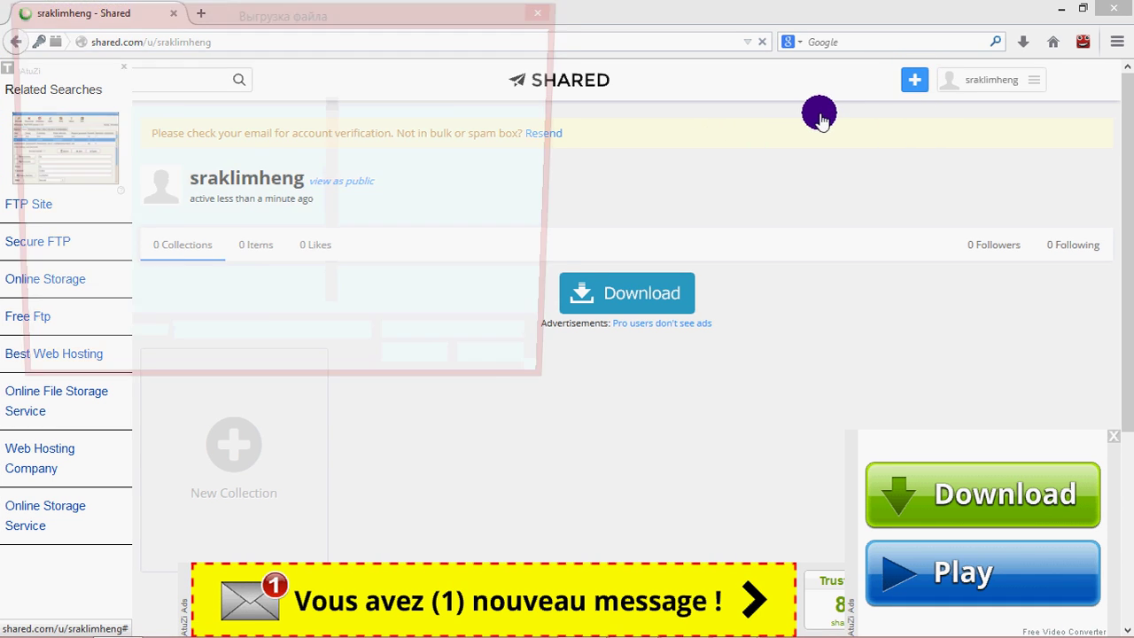
drag(333, 102, 337, 233)
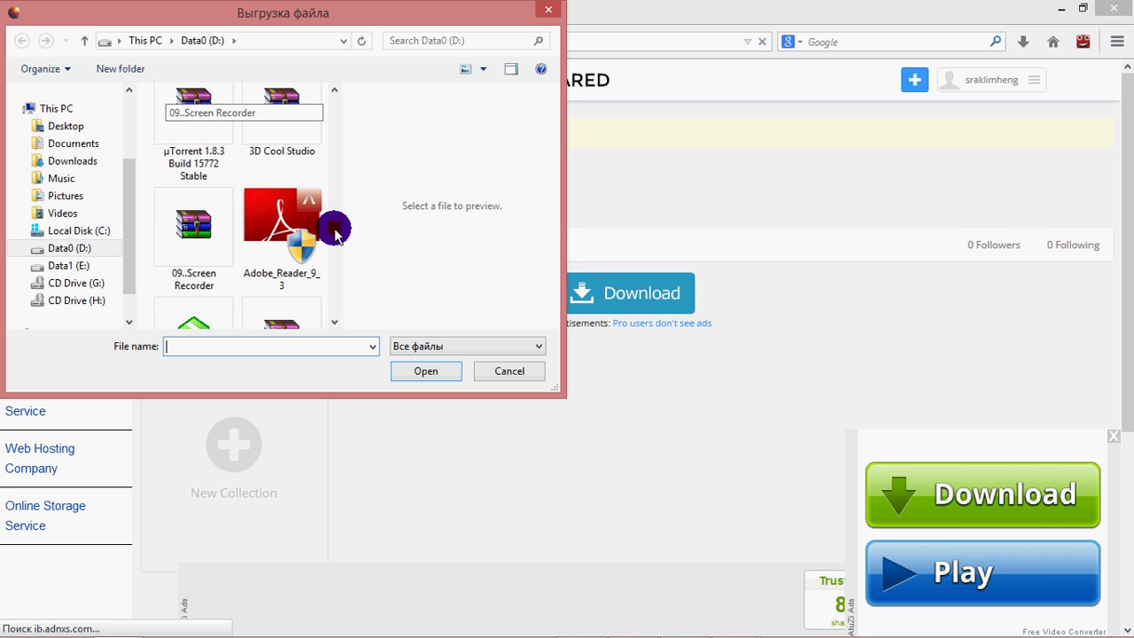
mouse_move(337, 227)
mouse_down()
mouse_move(329, 324)
mouse_move(341, 266)
mouse_up()
scroll(341, 253, up, 6)
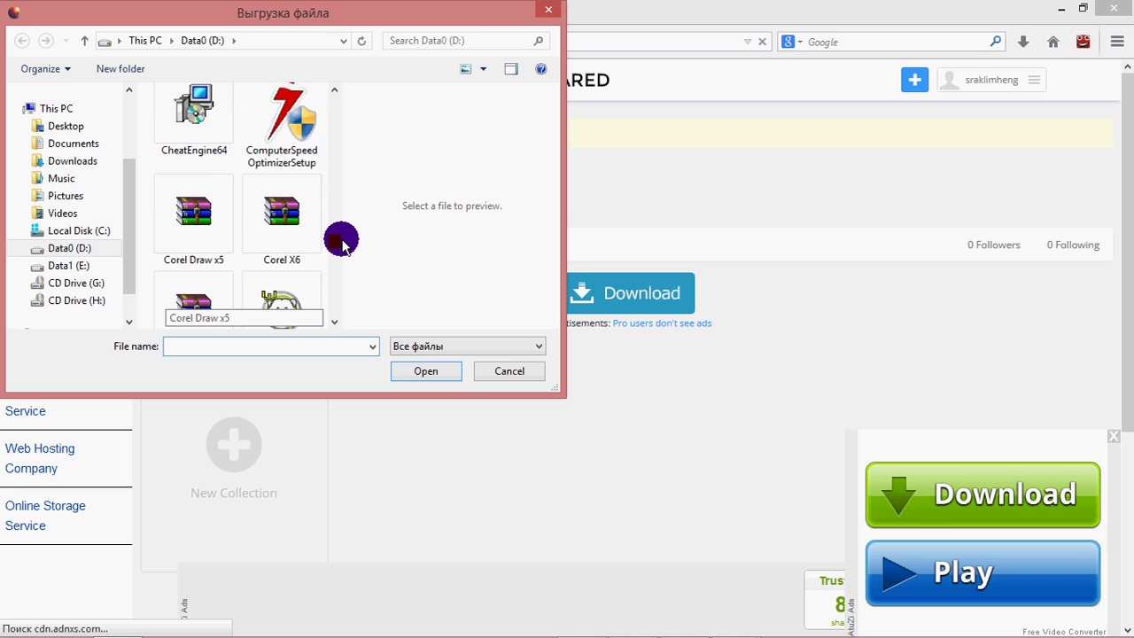
scroll(346, 221, down, 15)
scroll(345, 221, up, 6)
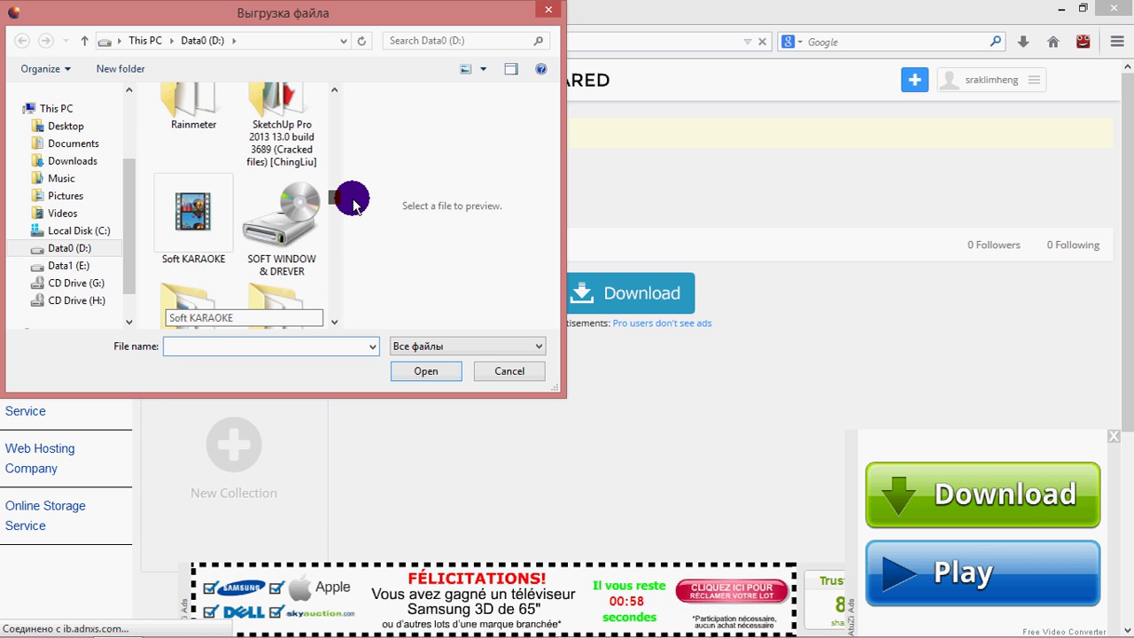
scroll(353, 202, up, 1)
drag(354, 197, 336, 243)
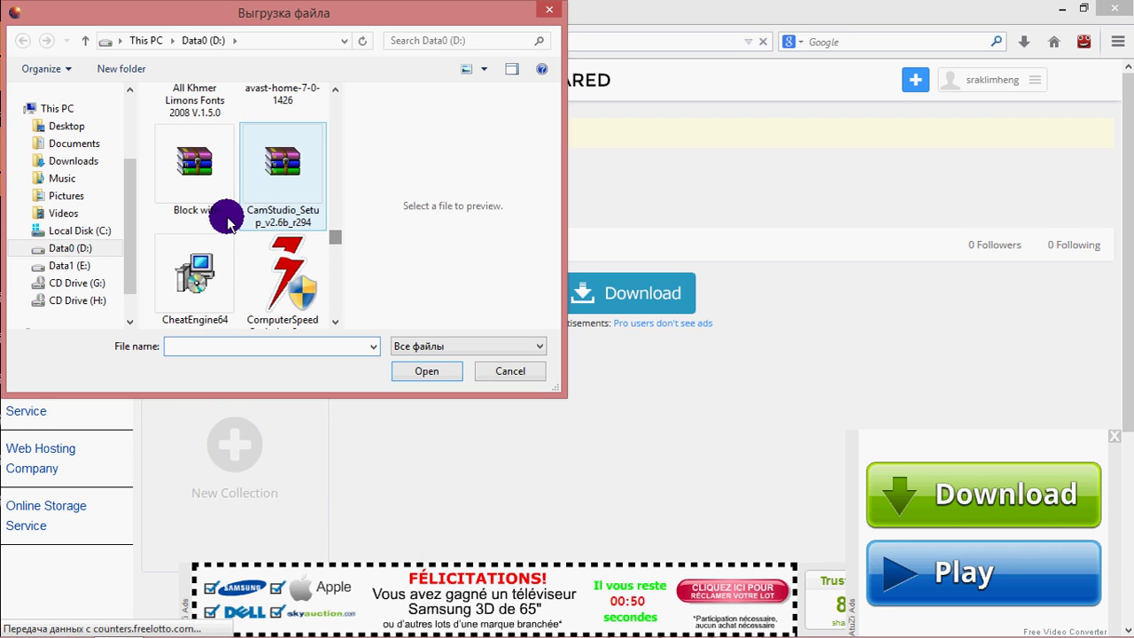
click(189, 172)
click(425, 376)
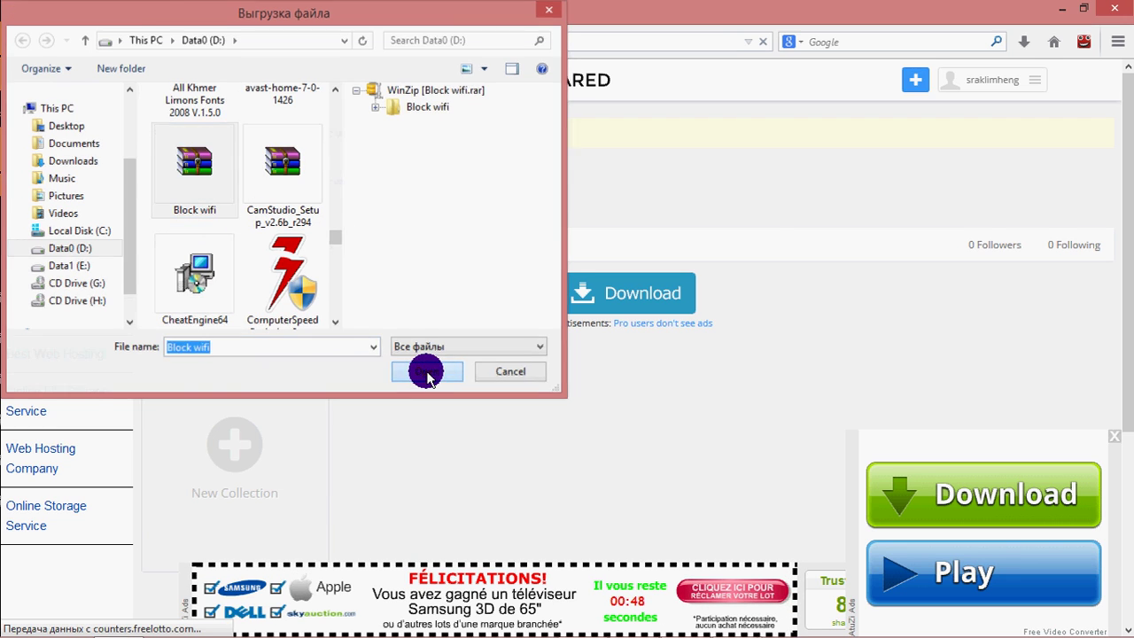
Upload Block wifi.rar to 100% so it shows as 1 item on the profile.
click(725, 289)
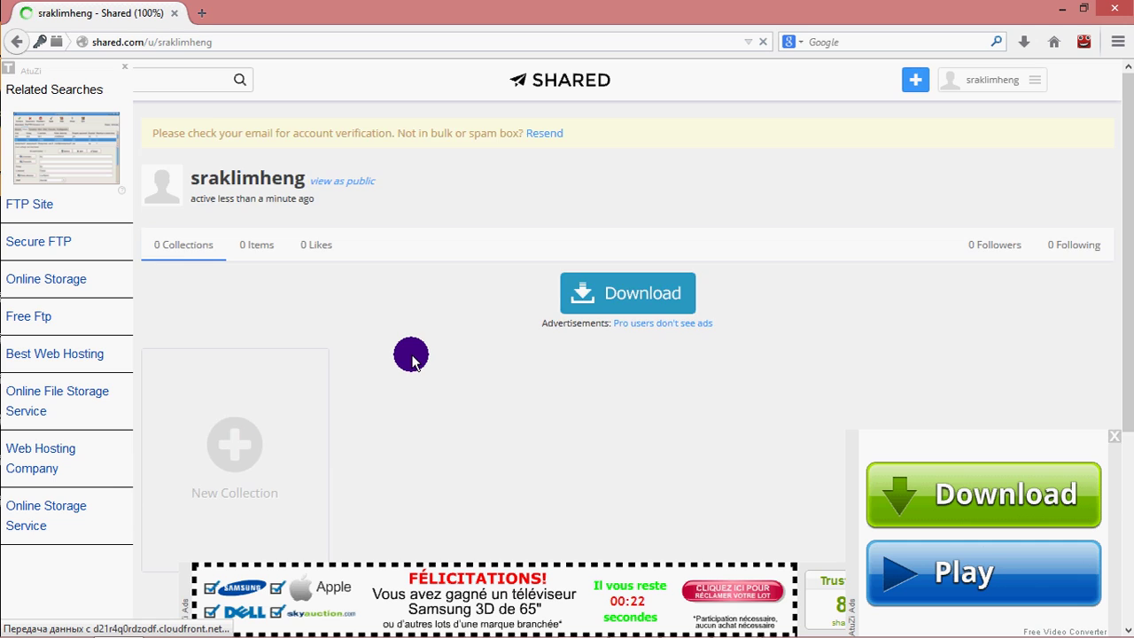
scroll(410, 354, down, 2)
scroll(410, 354, up, 2)
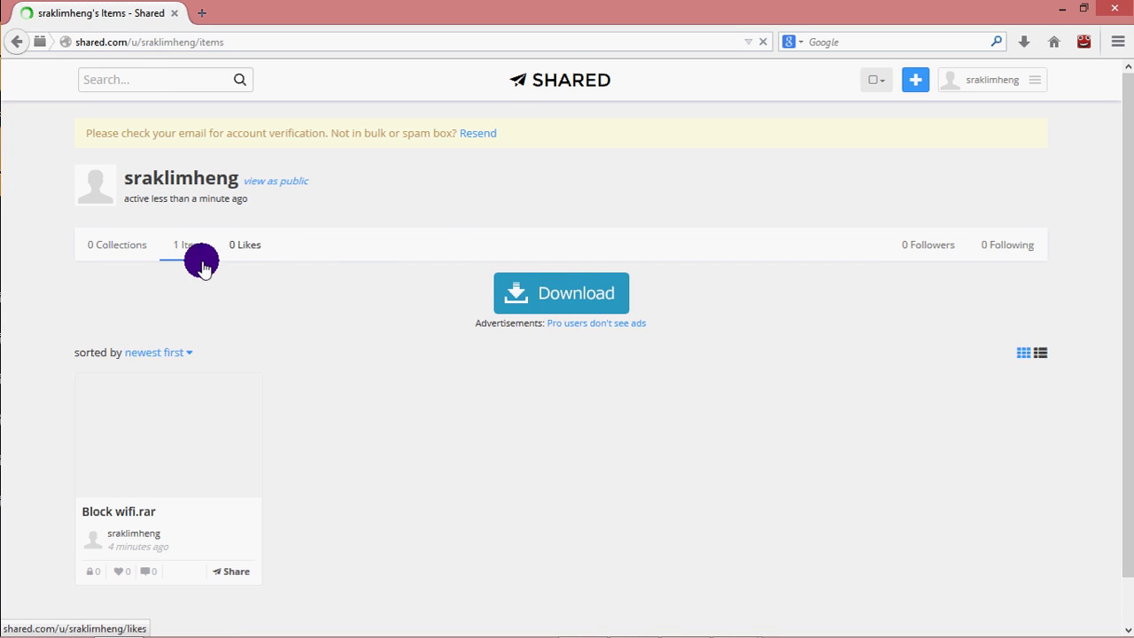
scroll(256, 461, down, 1)
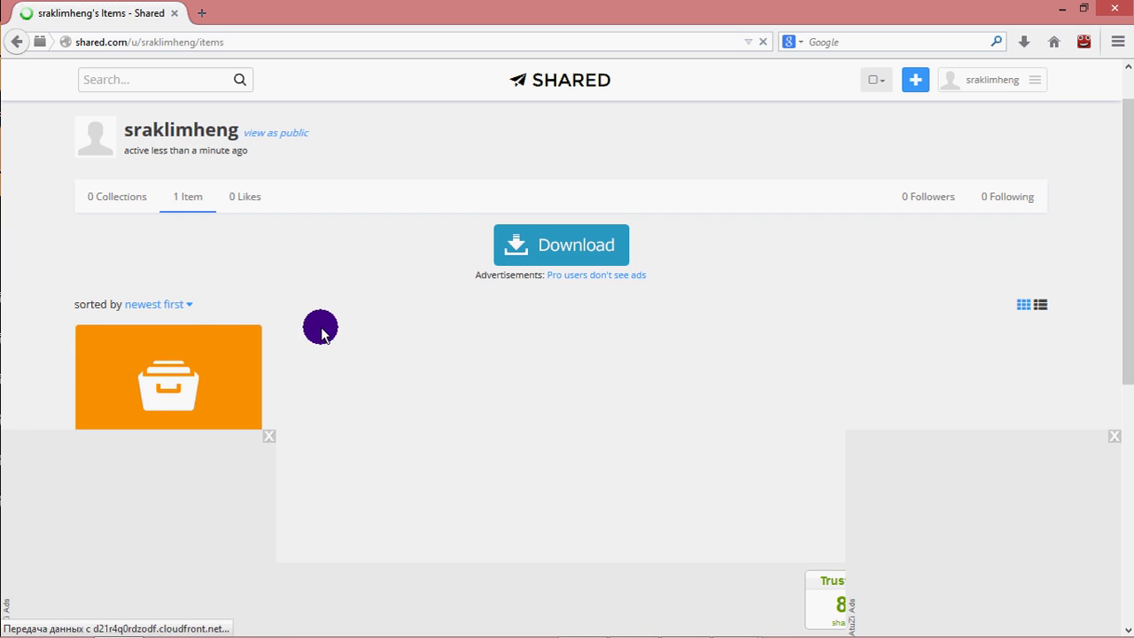
scroll(344, 343, down, 4)
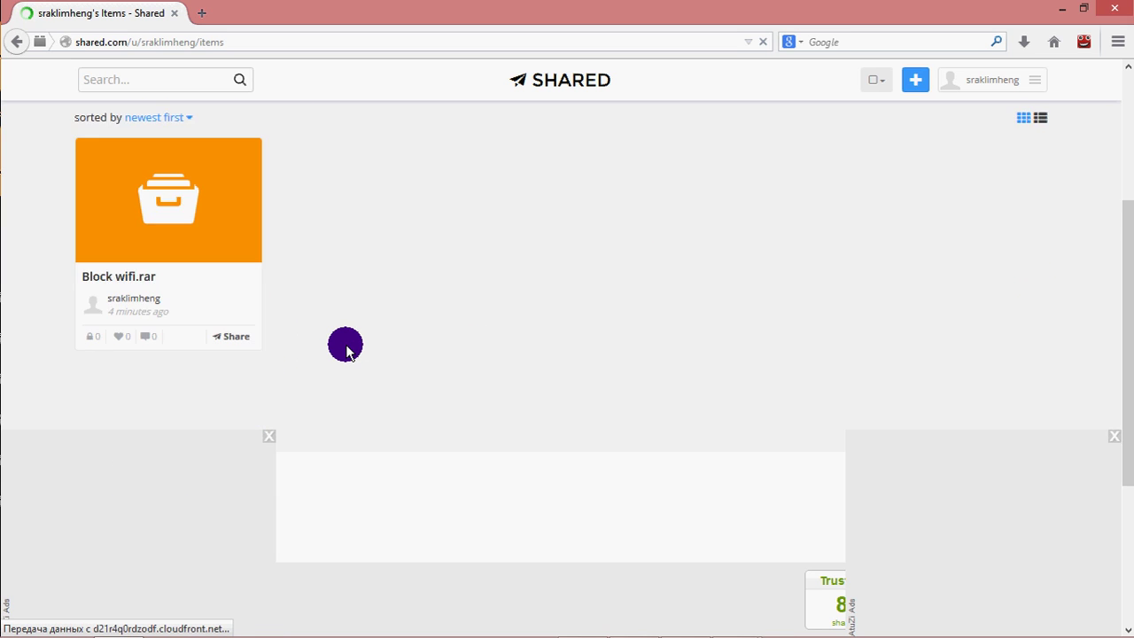
scroll(345, 346, up, 5)
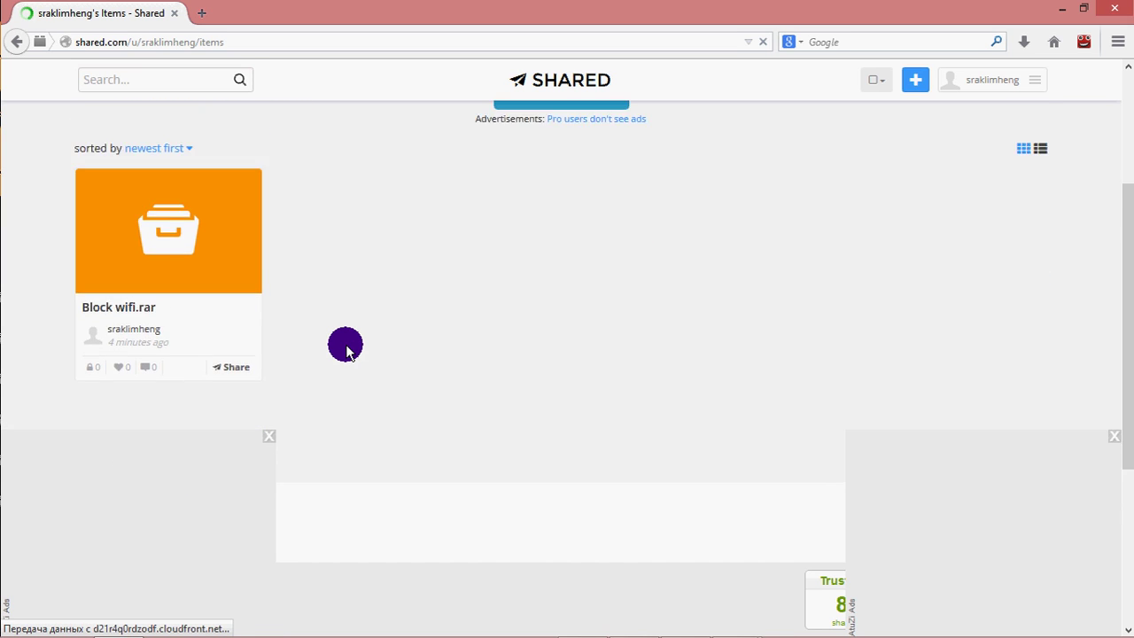
scroll(346, 346, down, 4)
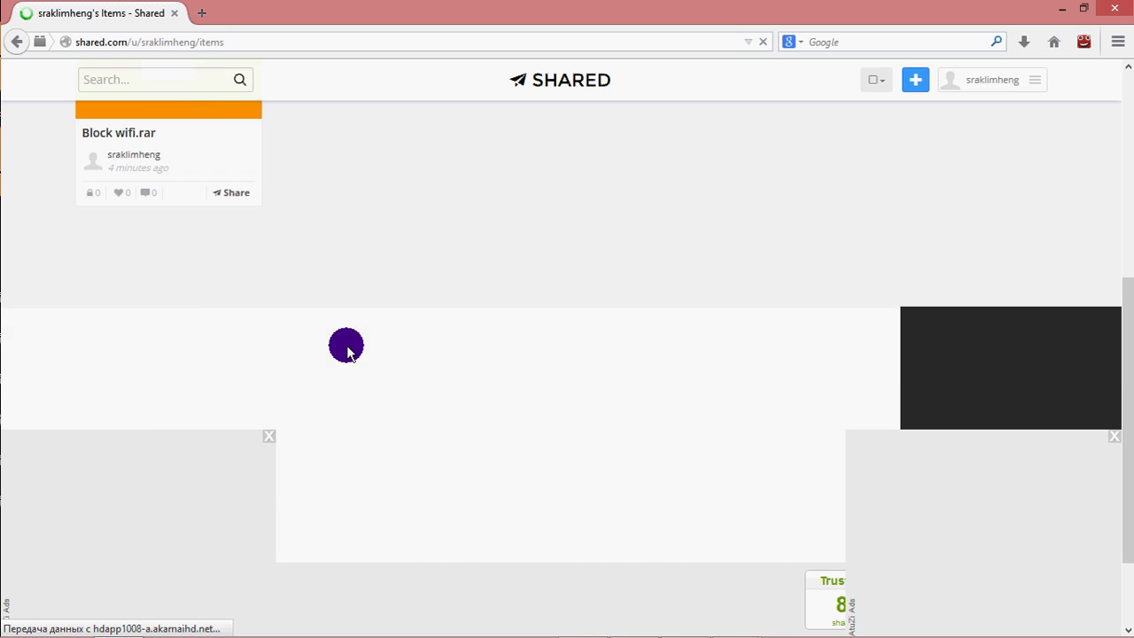
Open the Block wifi.rar file page and copy its share link.
scroll(346, 347, up, 2)
click(192, 245)
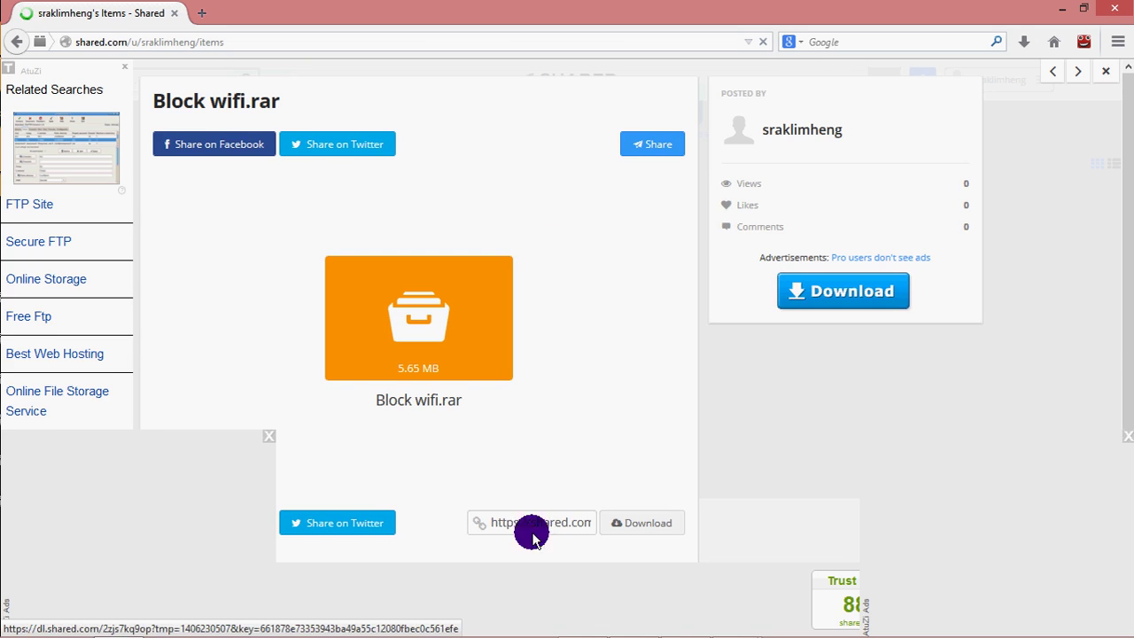
click(577, 521)
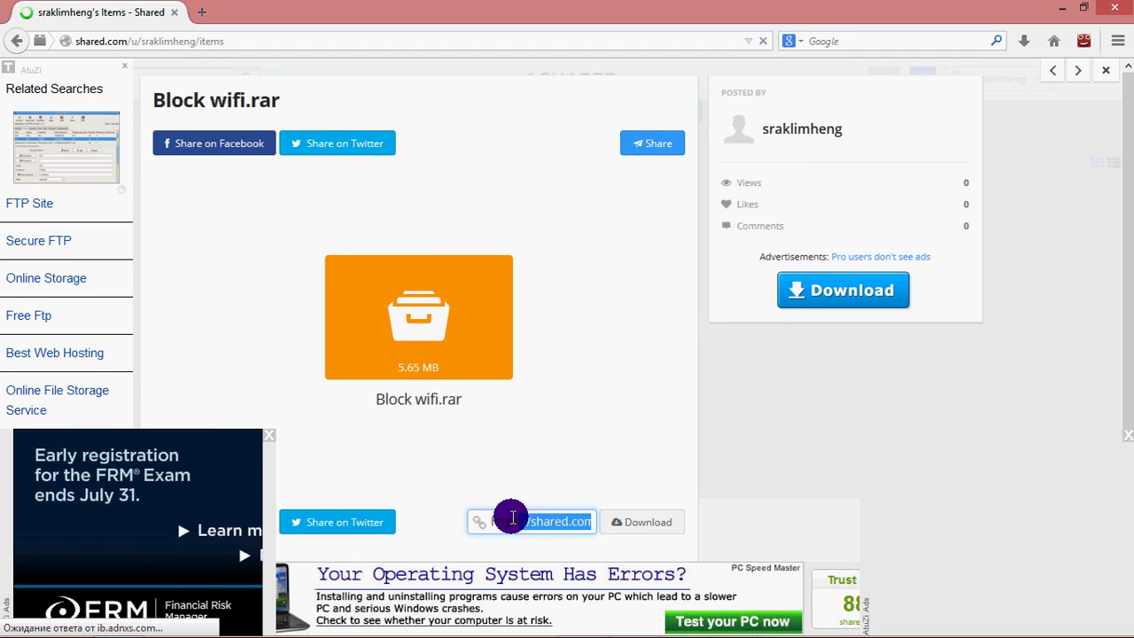
drag(592, 521, 455, 522)
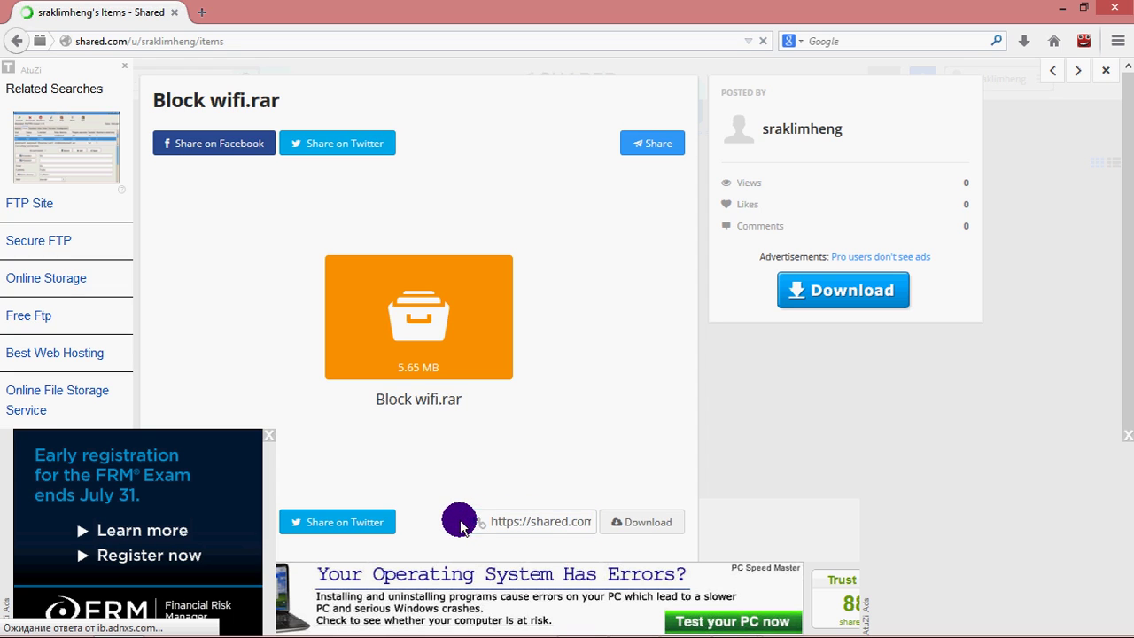
right_click(588, 523)
key(Escape)
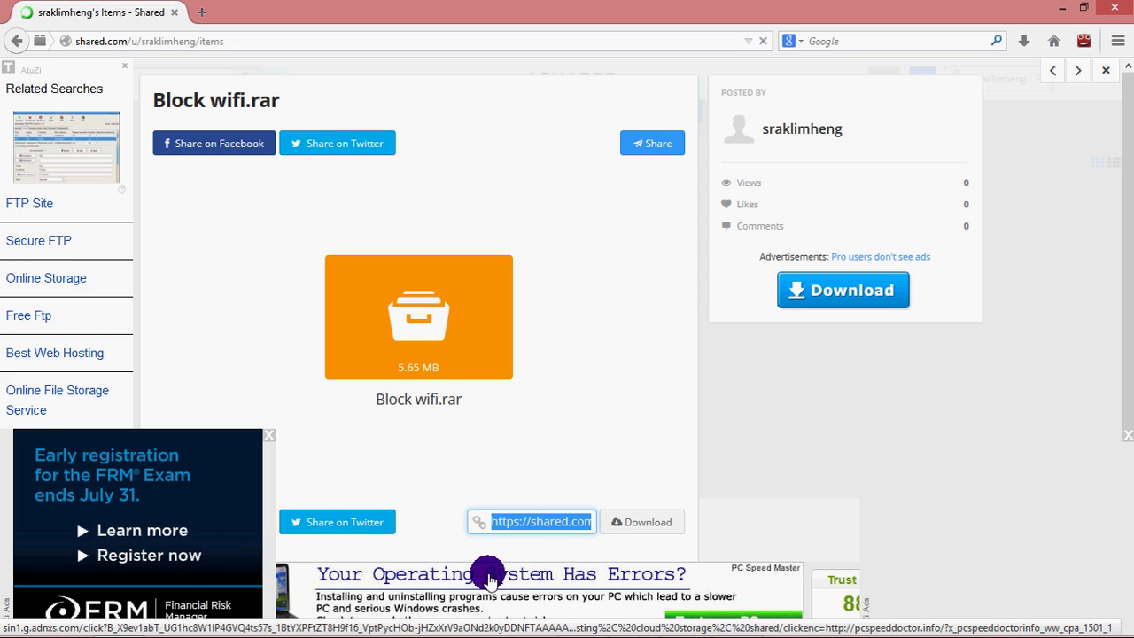
right_click(563, 517)
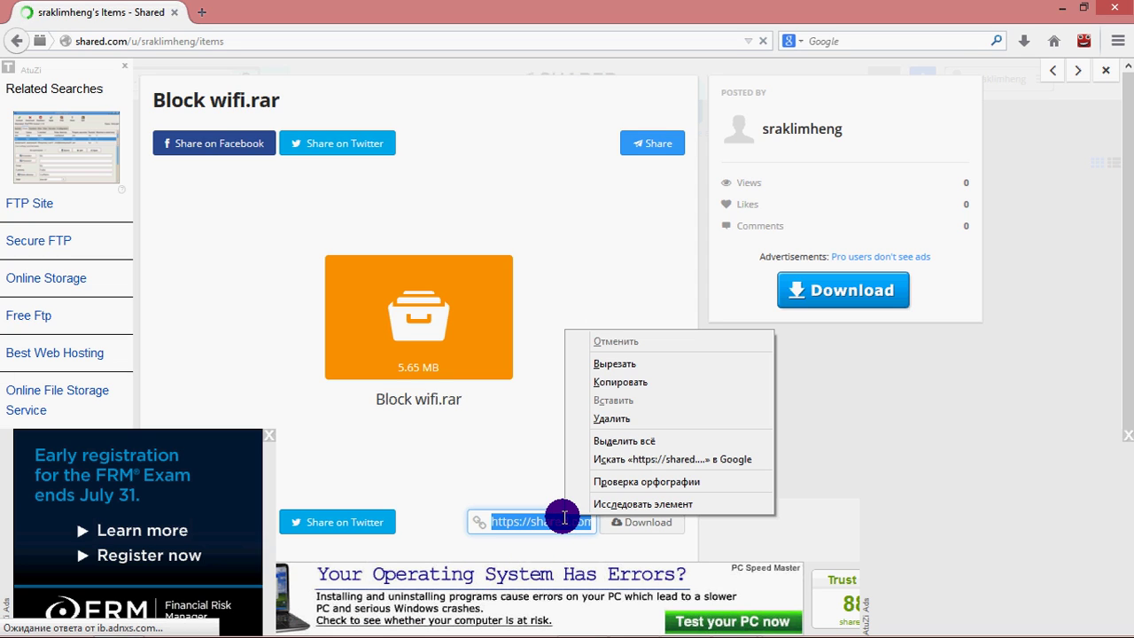
click(563, 517)
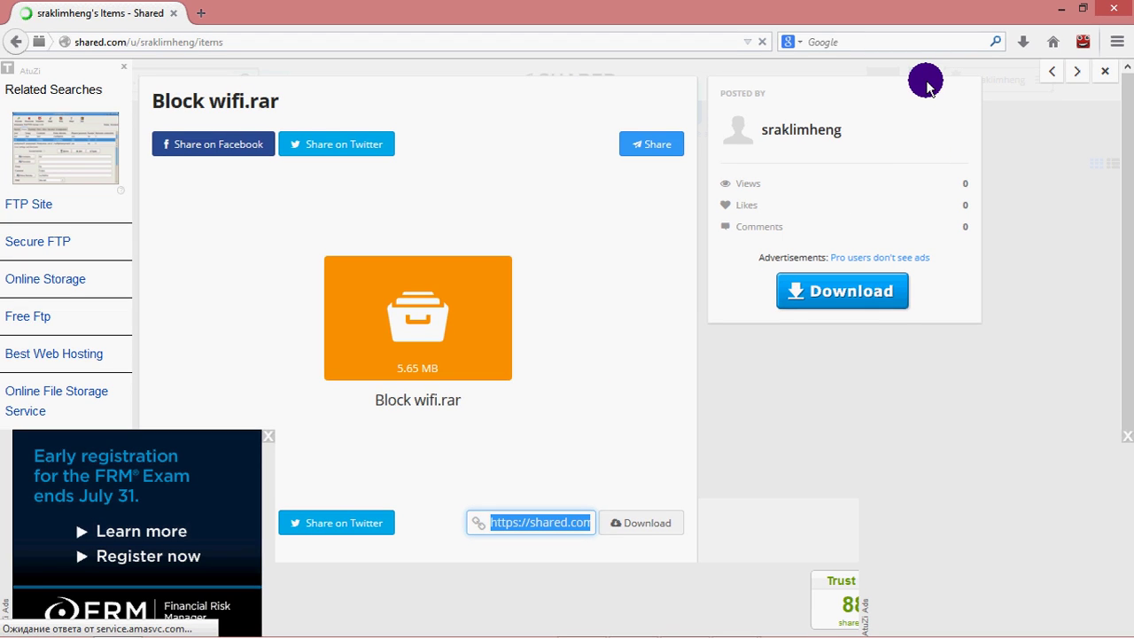
Reopen Yahoo from the desktop, go to Mail, and start a blank new message.
click(1061, 7)
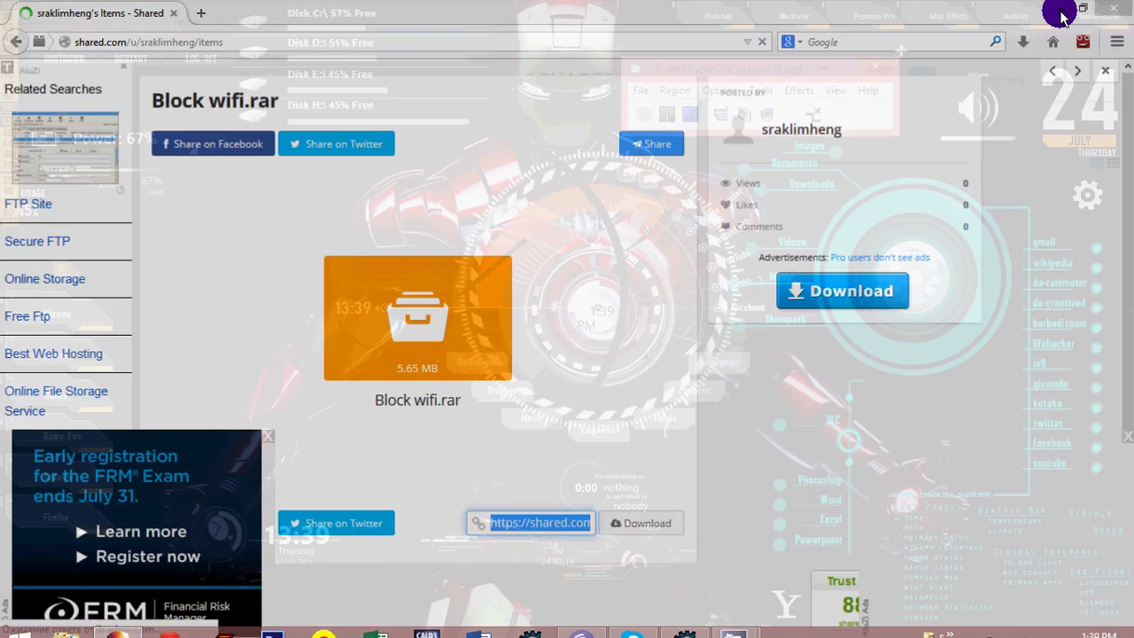
click(786, 602)
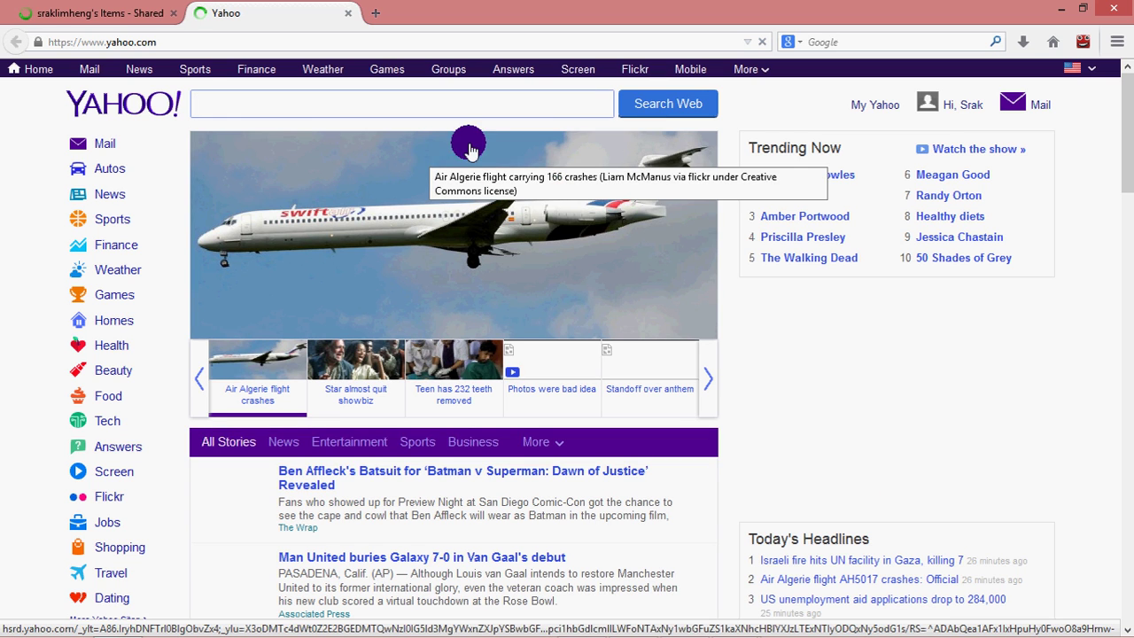
click(1012, 105)
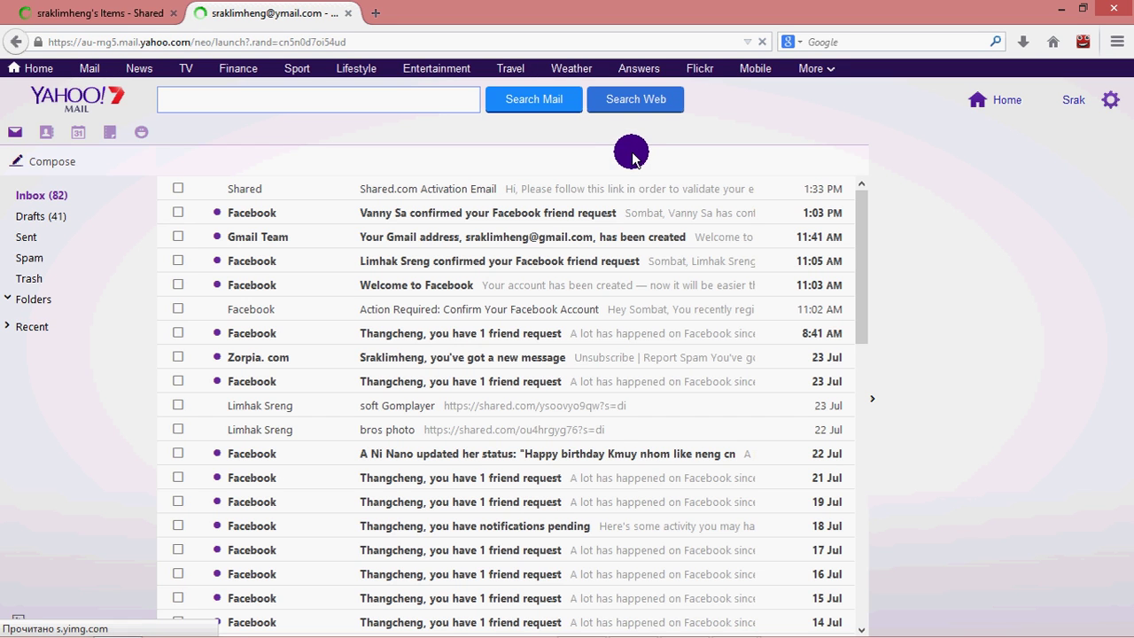
click(62, 166)
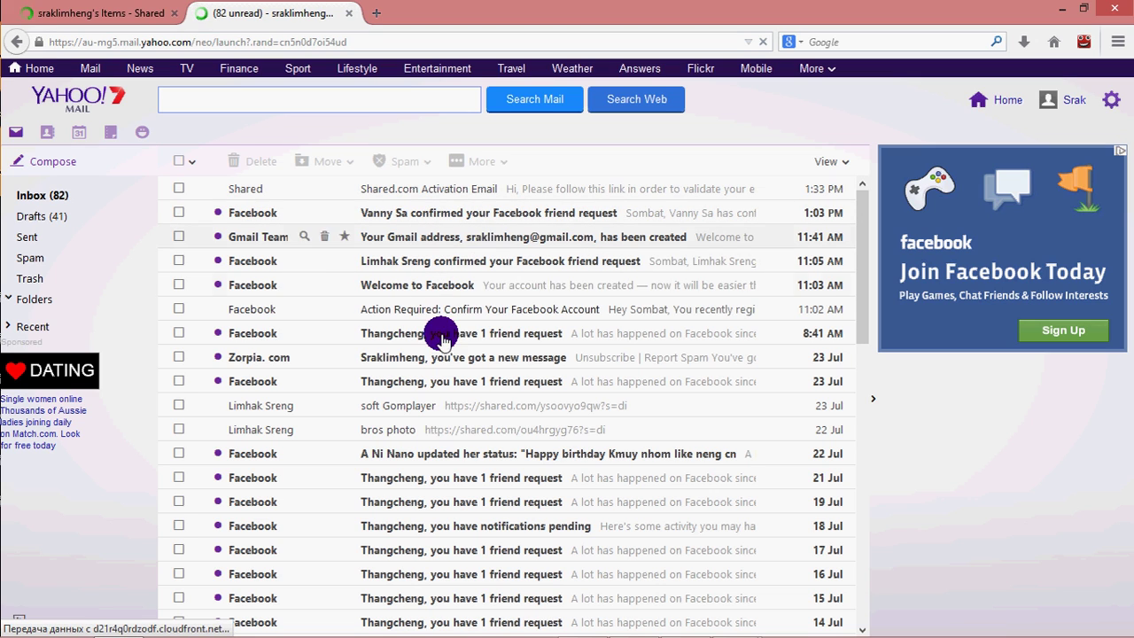
key(n)
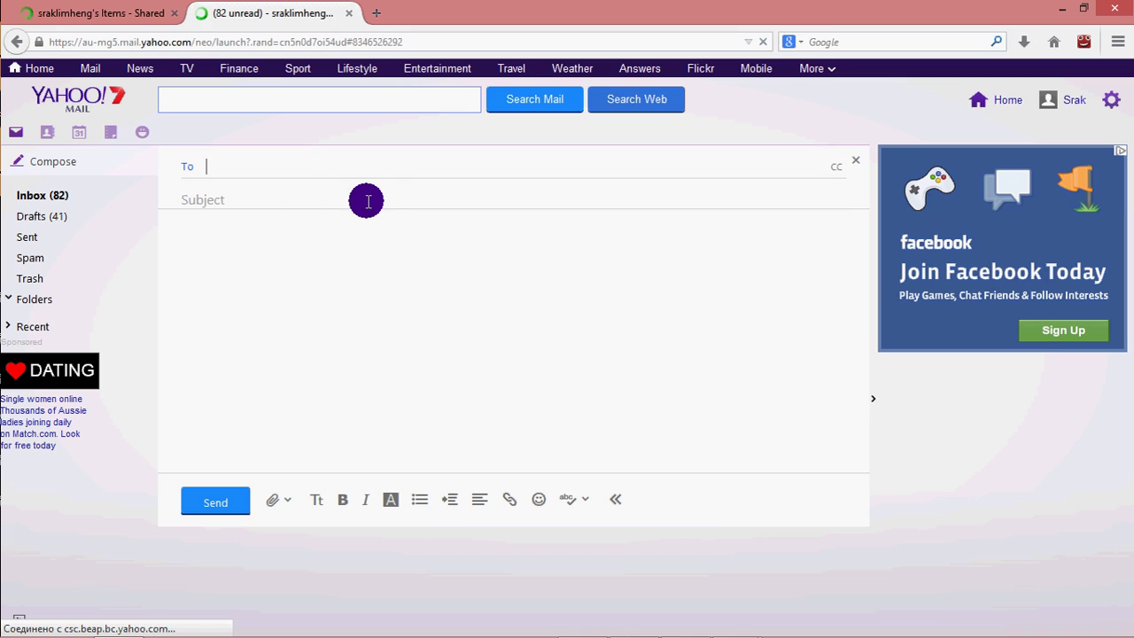
Send the suggested contact an email titled 'Block Wifi (soft)' with the pasted share link.
text(s)
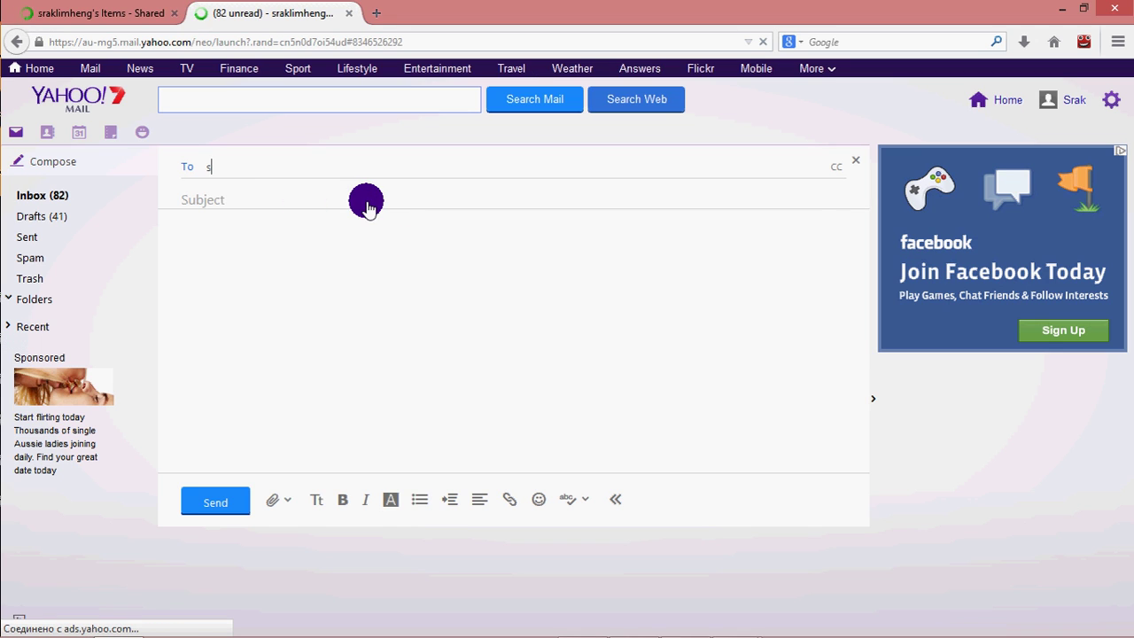
text(r)
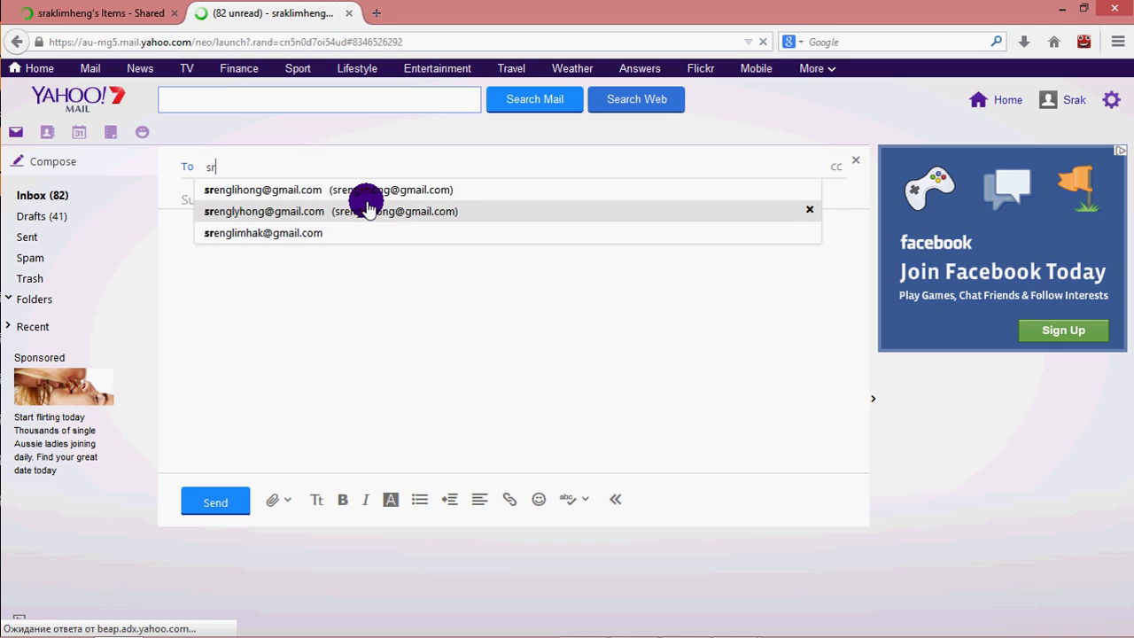
text(e)
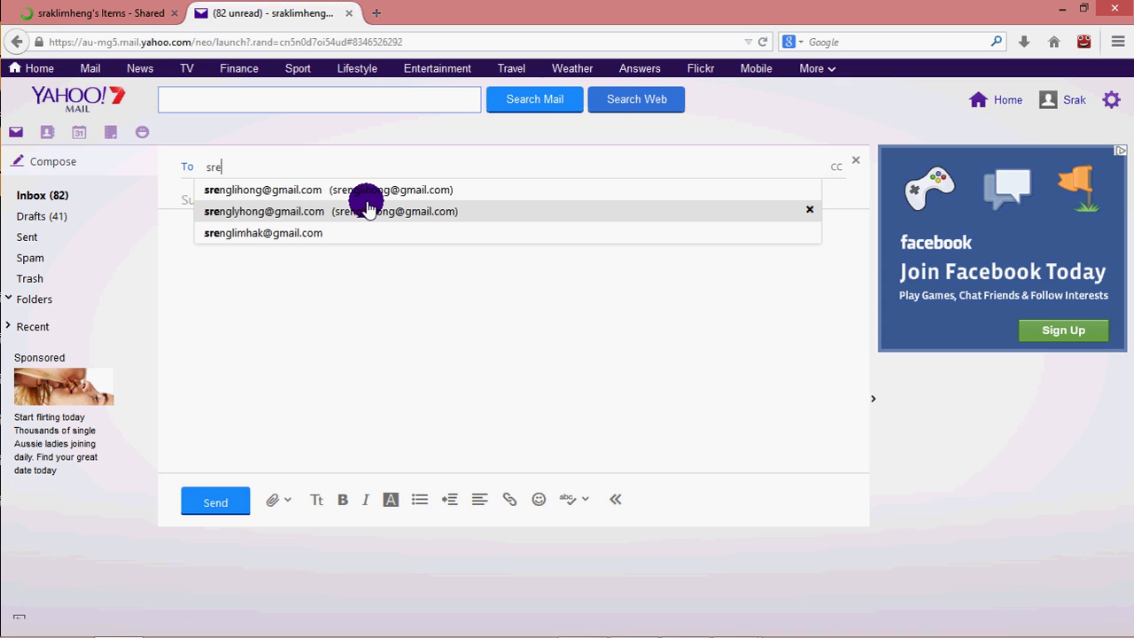
click(298, 235)
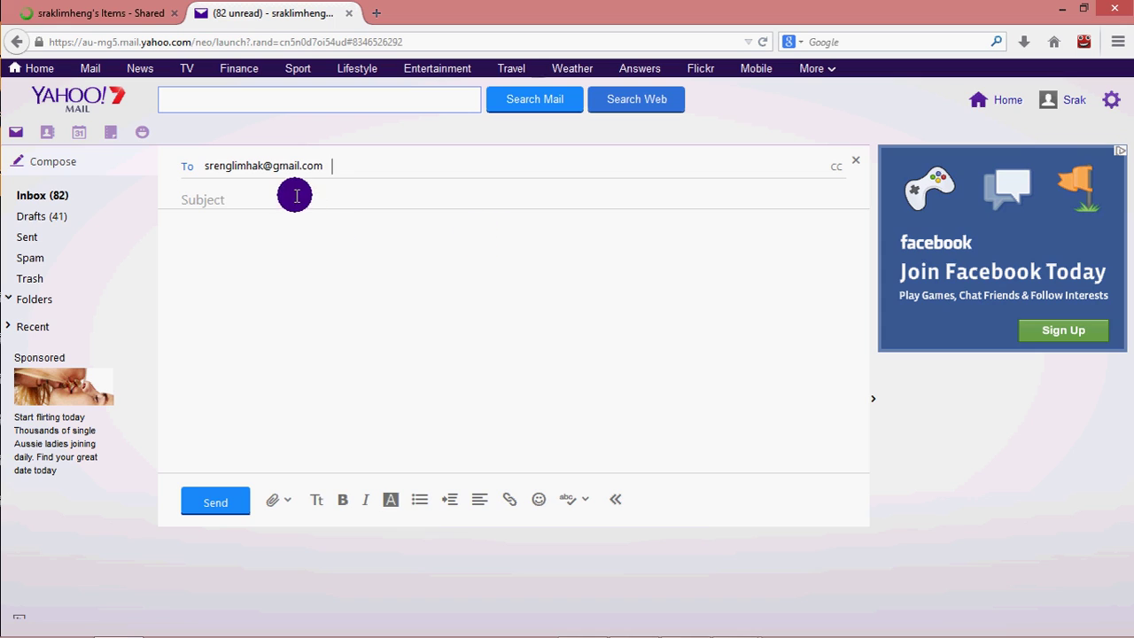
click(414, 199)
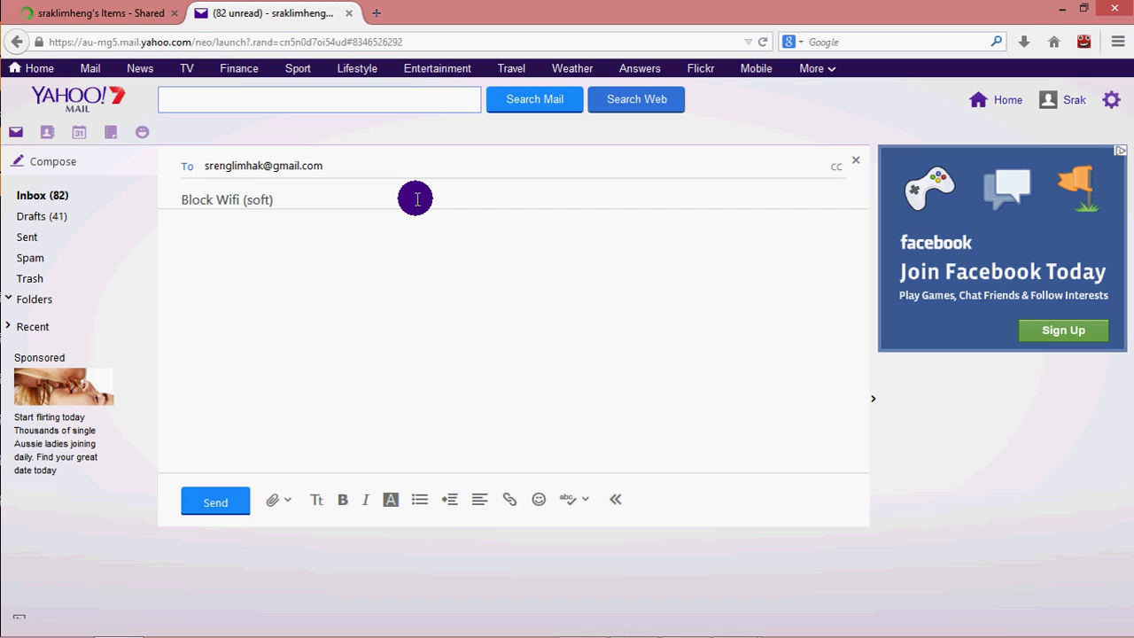
click(183, 236)
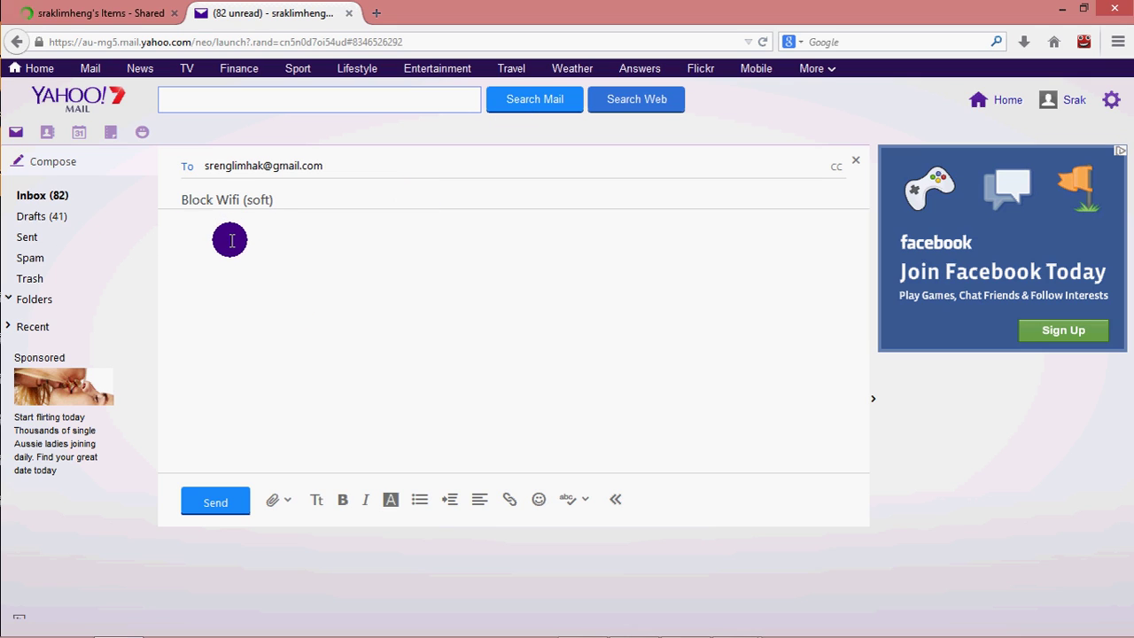
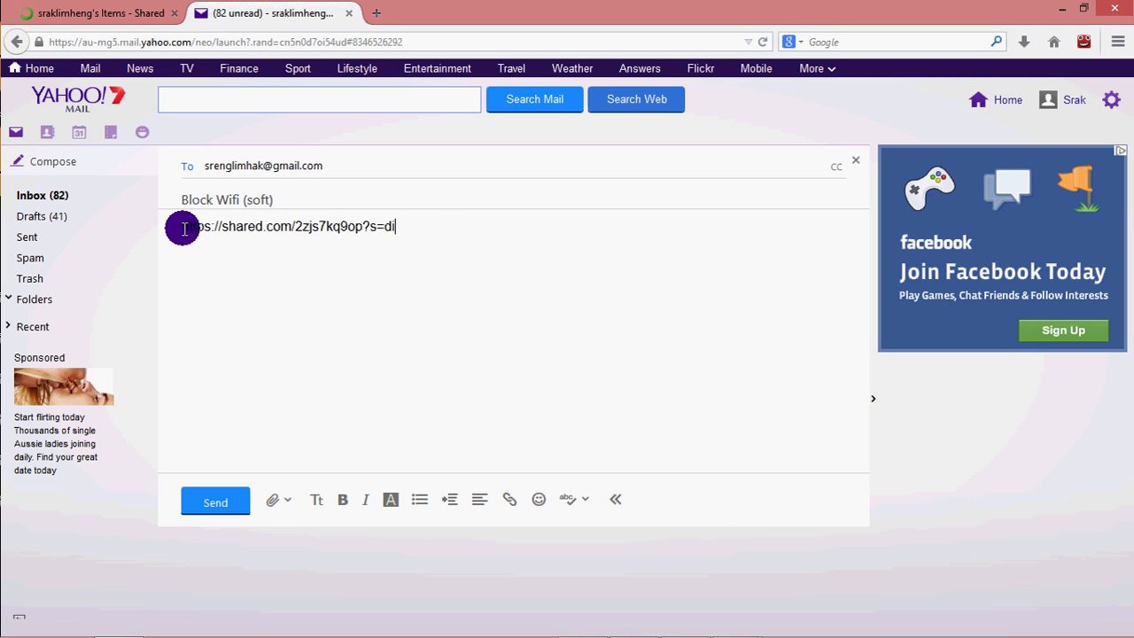
click(233, 505)
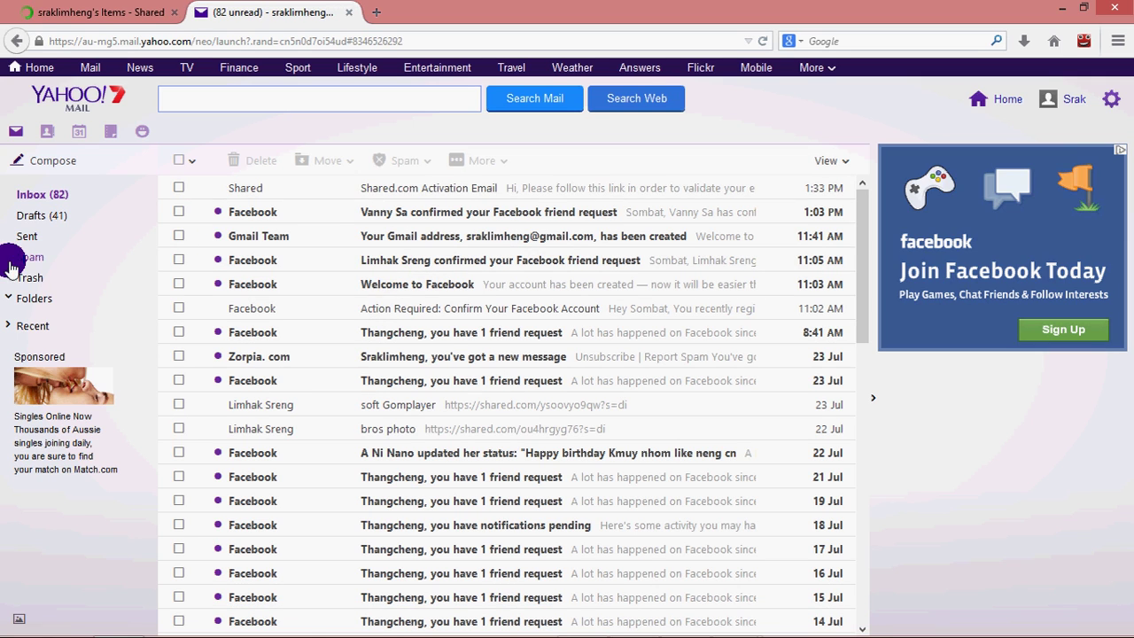
Confirm the email in the Sent folder and close the Yahoo Mail tab.
click(39, 237)
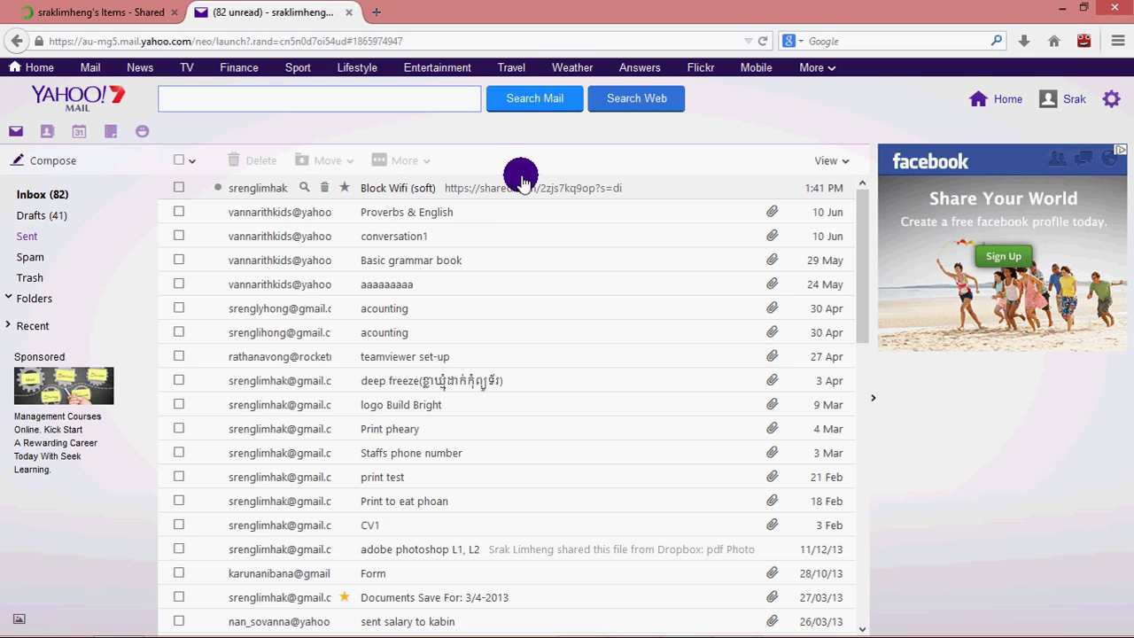
click(1074, 33)
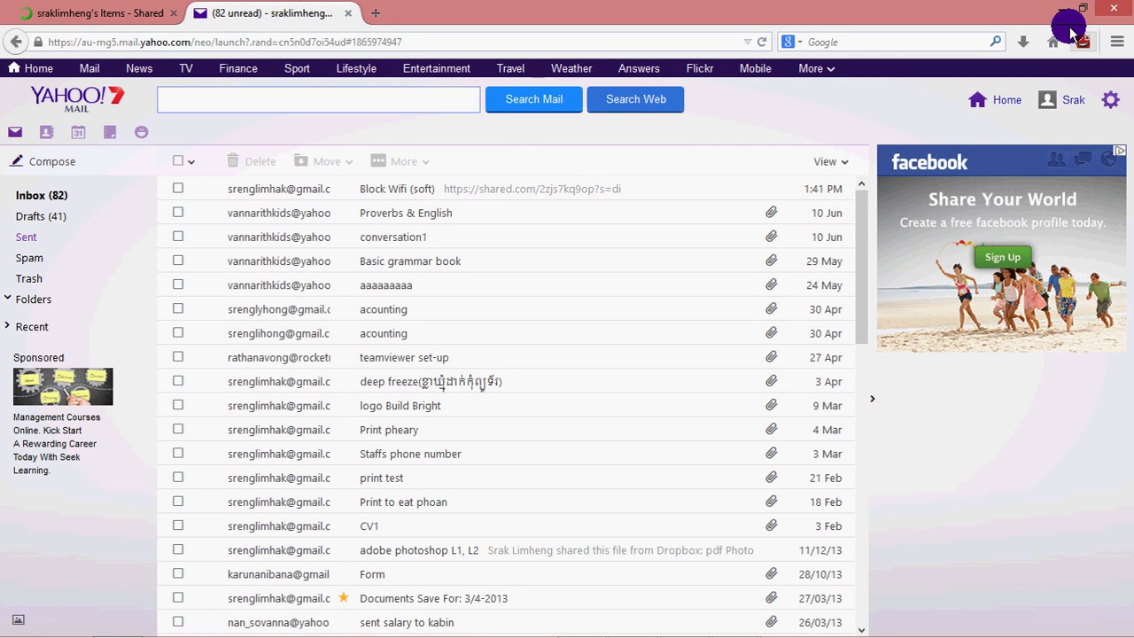
click(355, 18)
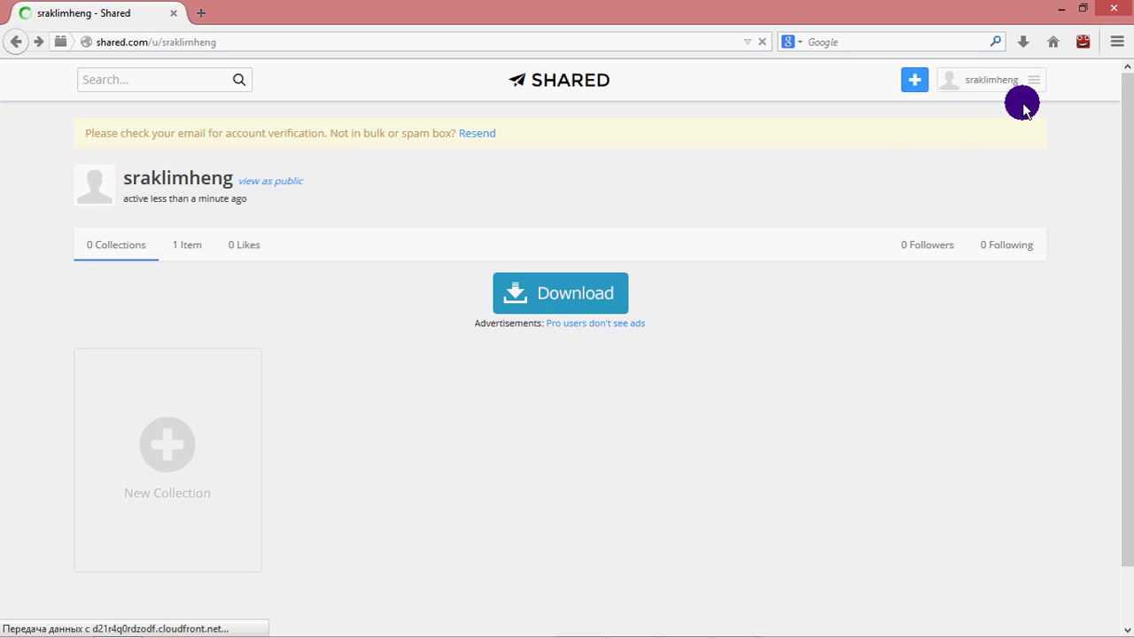
Log out of Shared.com via the account menu and minimize the browser.
click(1034, 80)
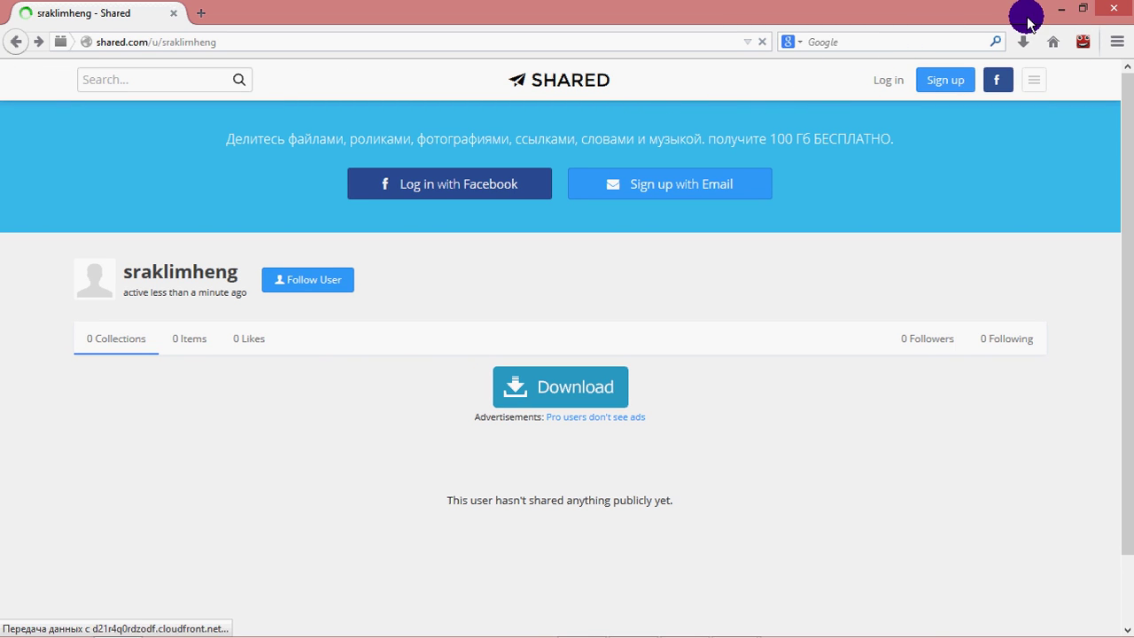
click(1061, 8)
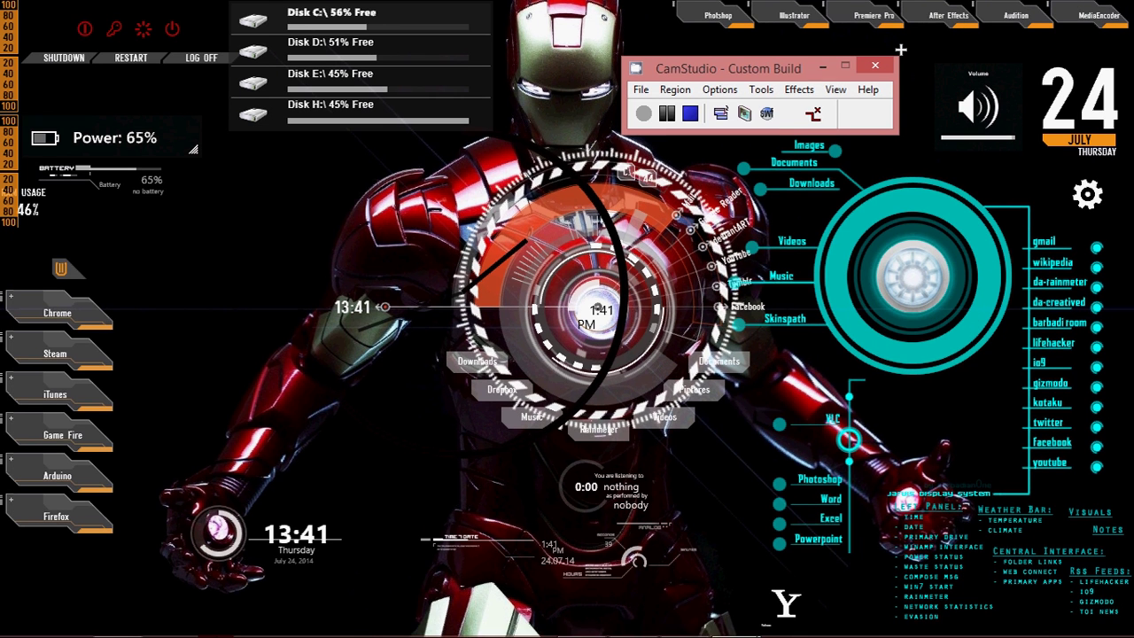
Restore the Shared.com Firefox window, close it, and start a fresh Firefox window.
click(96, 625)
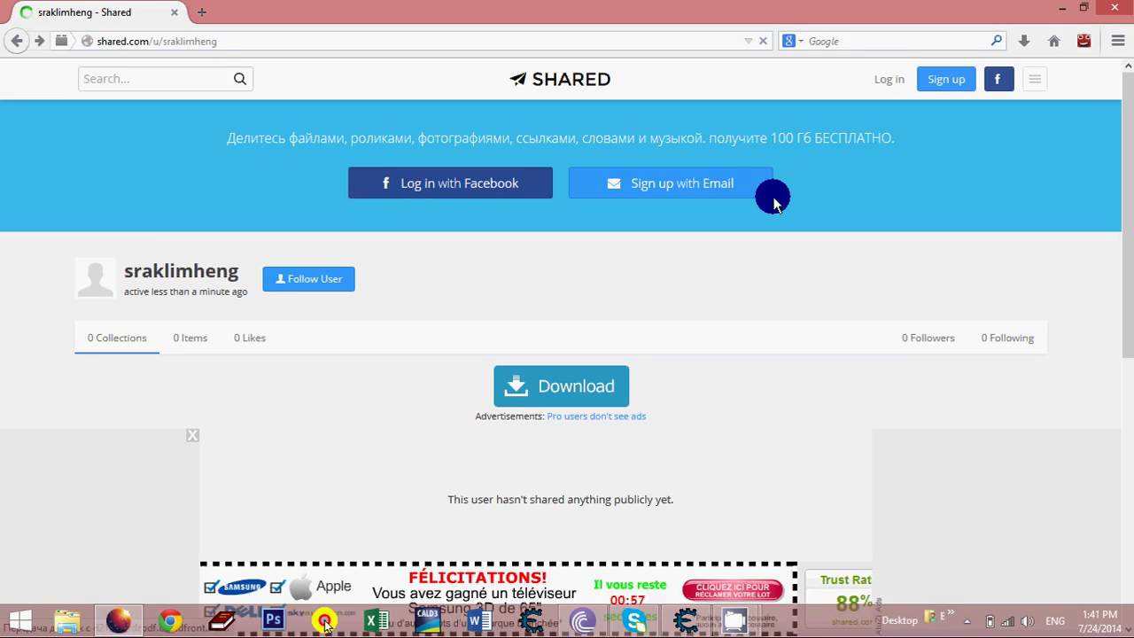
click(1106, 11)
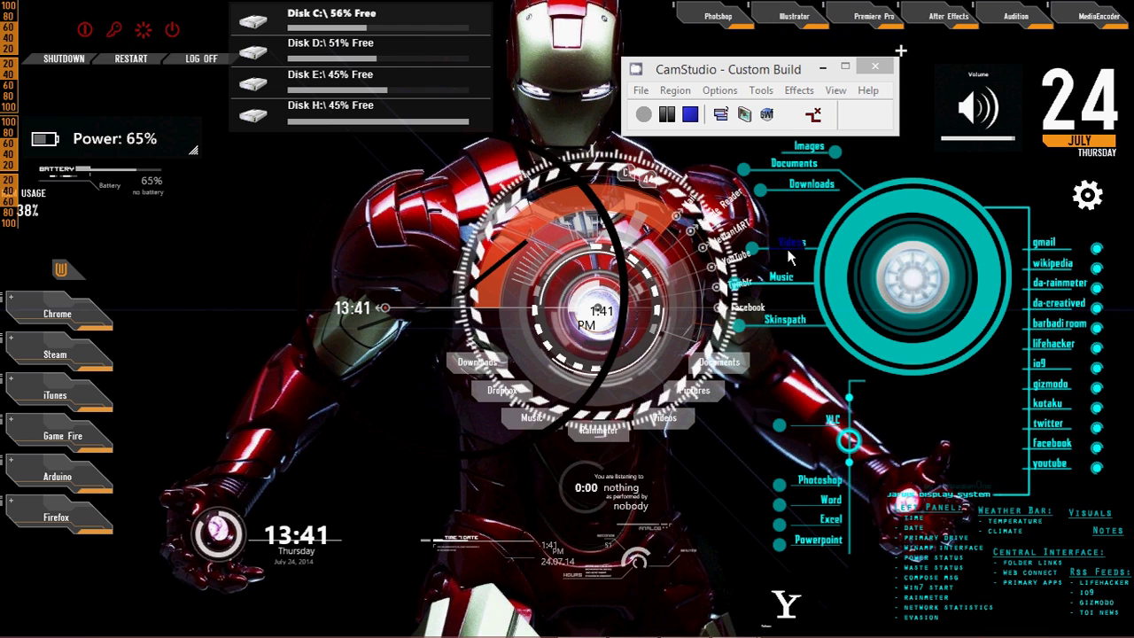
click(469, 223)
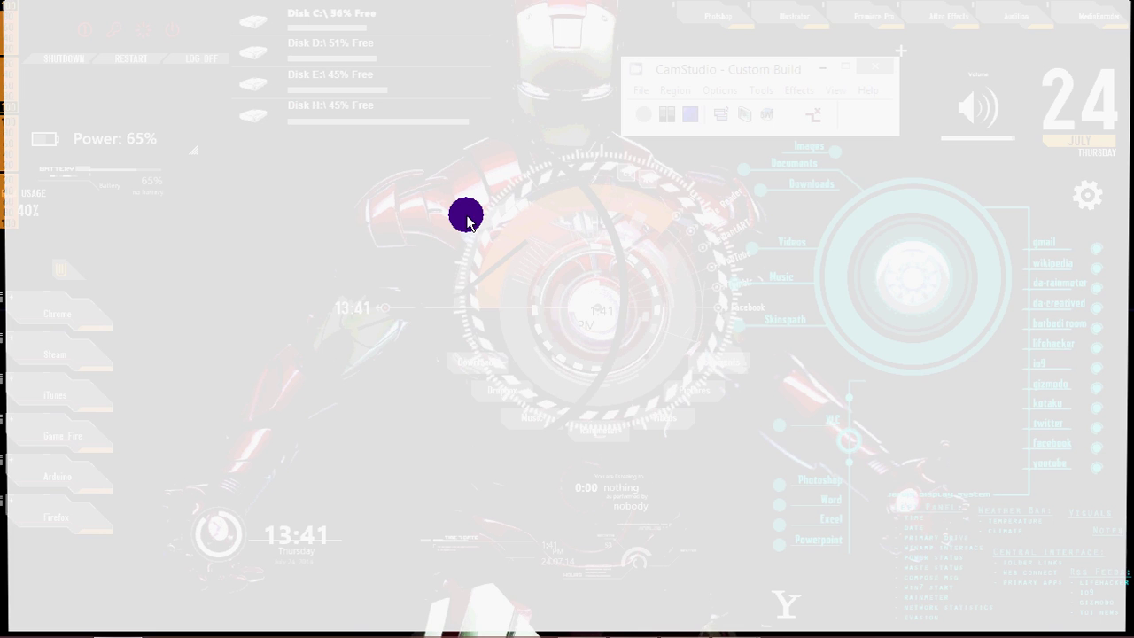